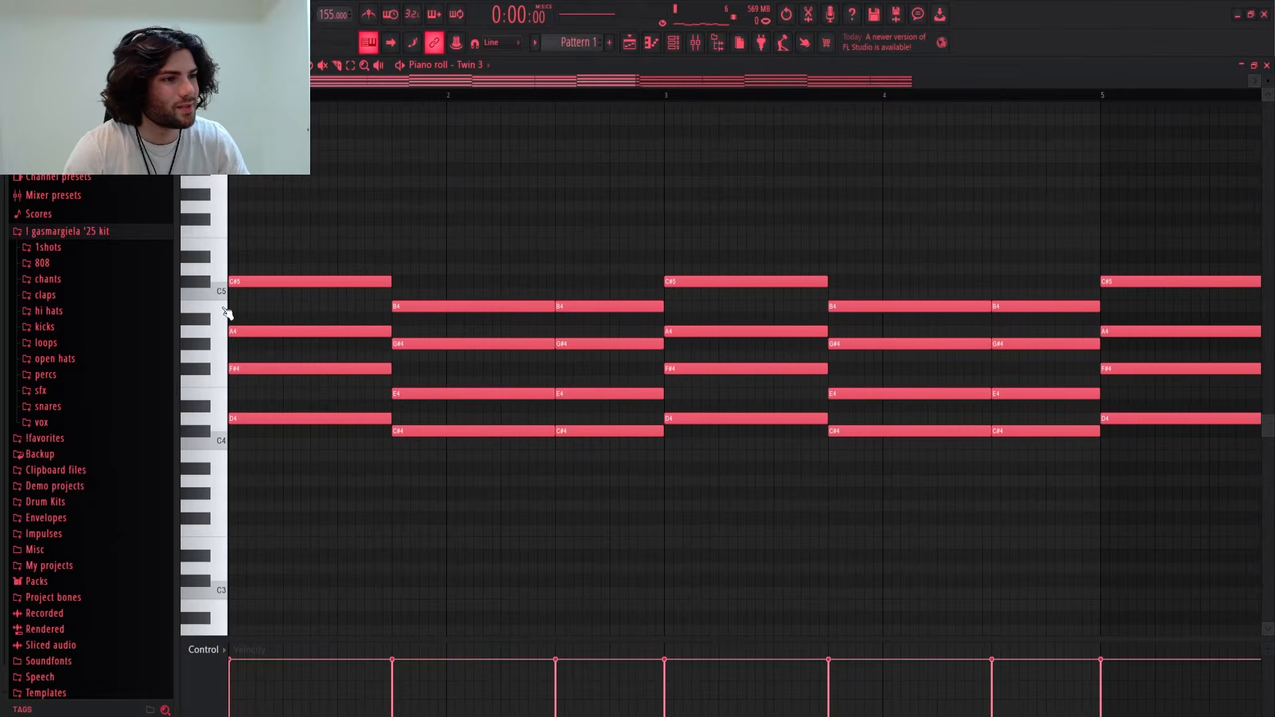
# - Examine the Twin 3 chord progression by selecting its first three chords in turn, and start playback of the pattern
pyautogui.moveTo(321, 178); pyautogui.dragTo(325, 441)
pyautogui.moveTo(478, 227); pyautogui.dragTo(496, 483)
pyautogui.scroll(2, 533, 413)
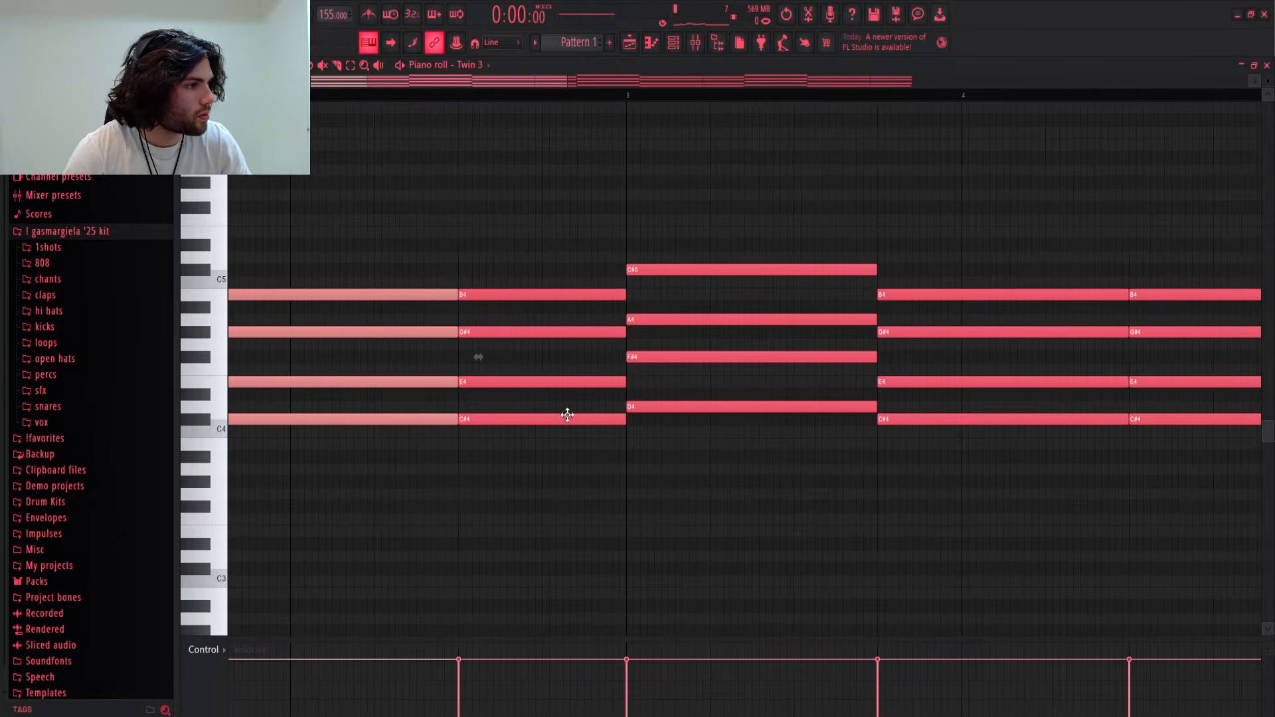
pyautogui.scroll(3, 458, 392)
pyautogui.moveTo(499, 275); pyautogui.dragTo(538, 507)
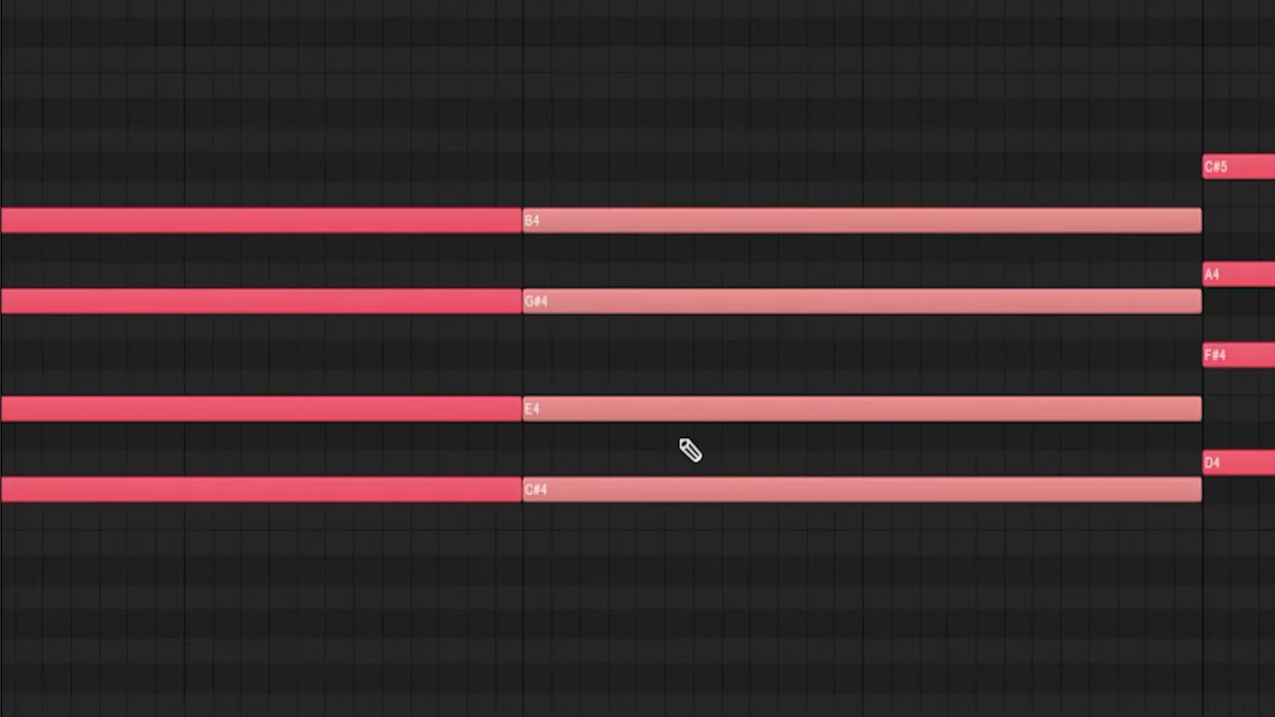
pyautogui.scroll(2, 531, 425)
pyautogui.scroll(-7, 470, 504)
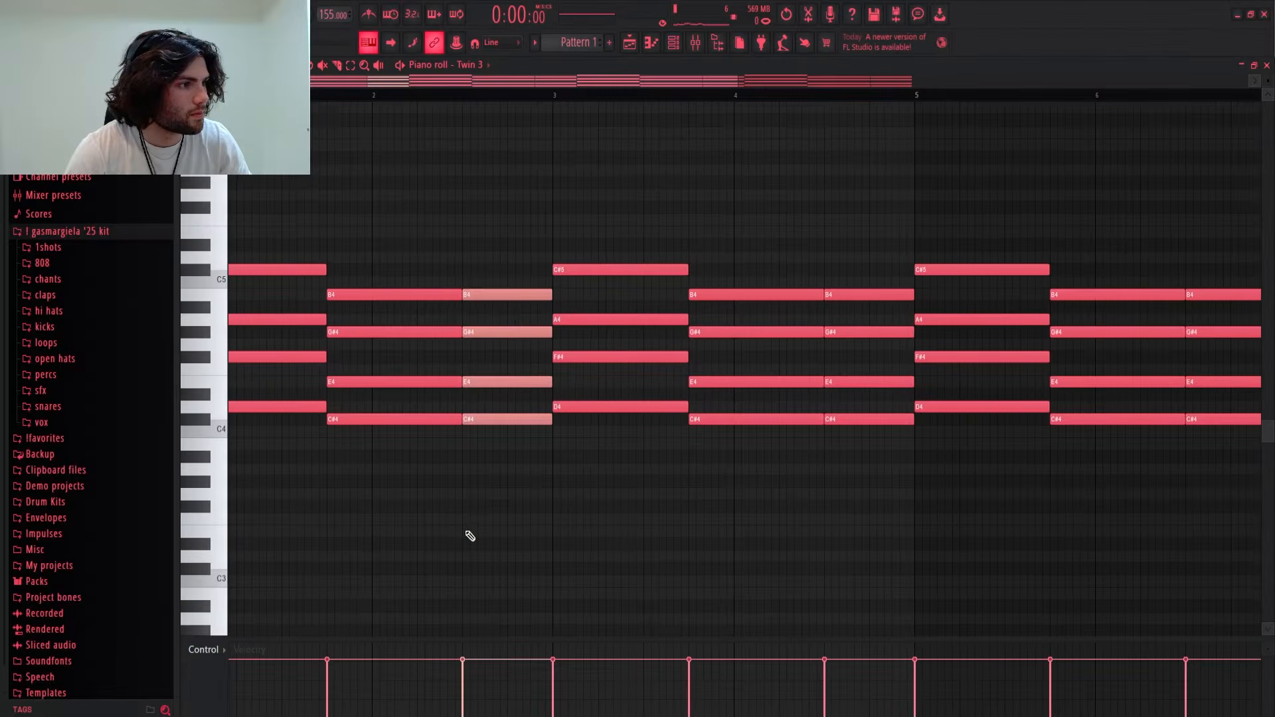
pyautogui.scroll(-2, 472, 528)
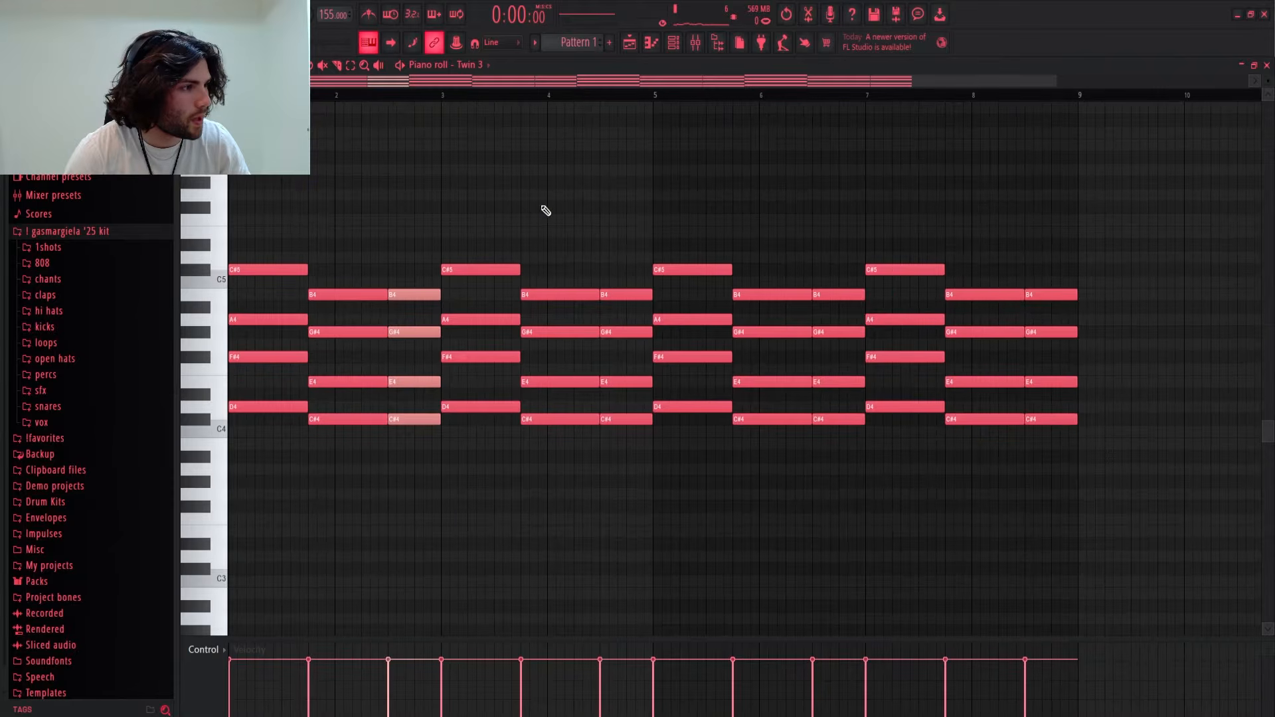
pyautogui.press('space')
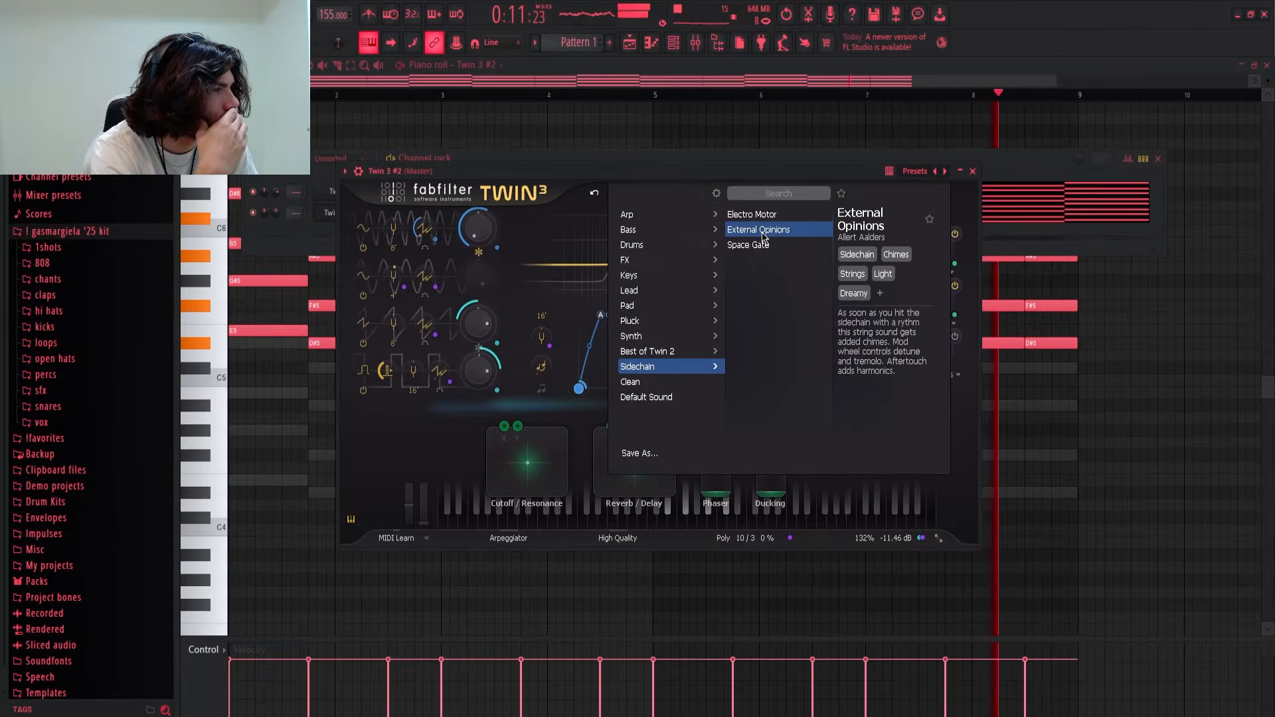
# - Choose the External Opinions sidechain preset for Twin 3 #2 and return to its notes
pyautogui.click(757, 245)
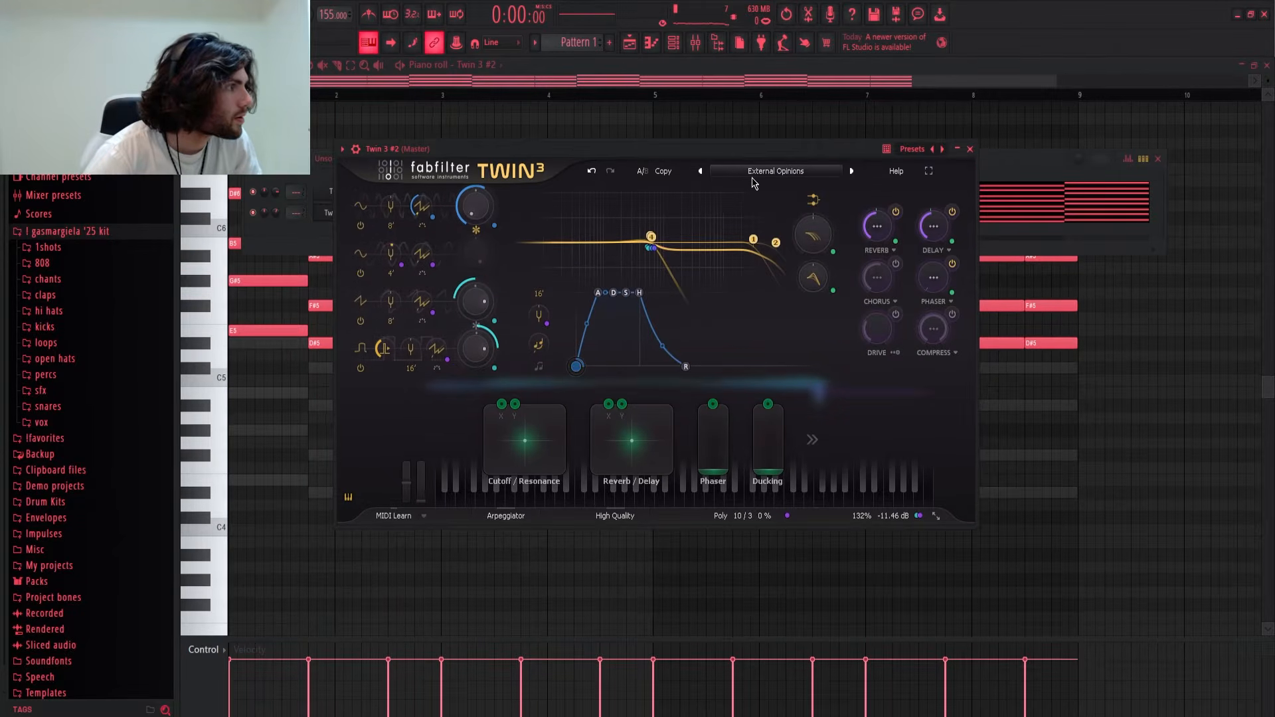
pyautogui.click(753, 176)
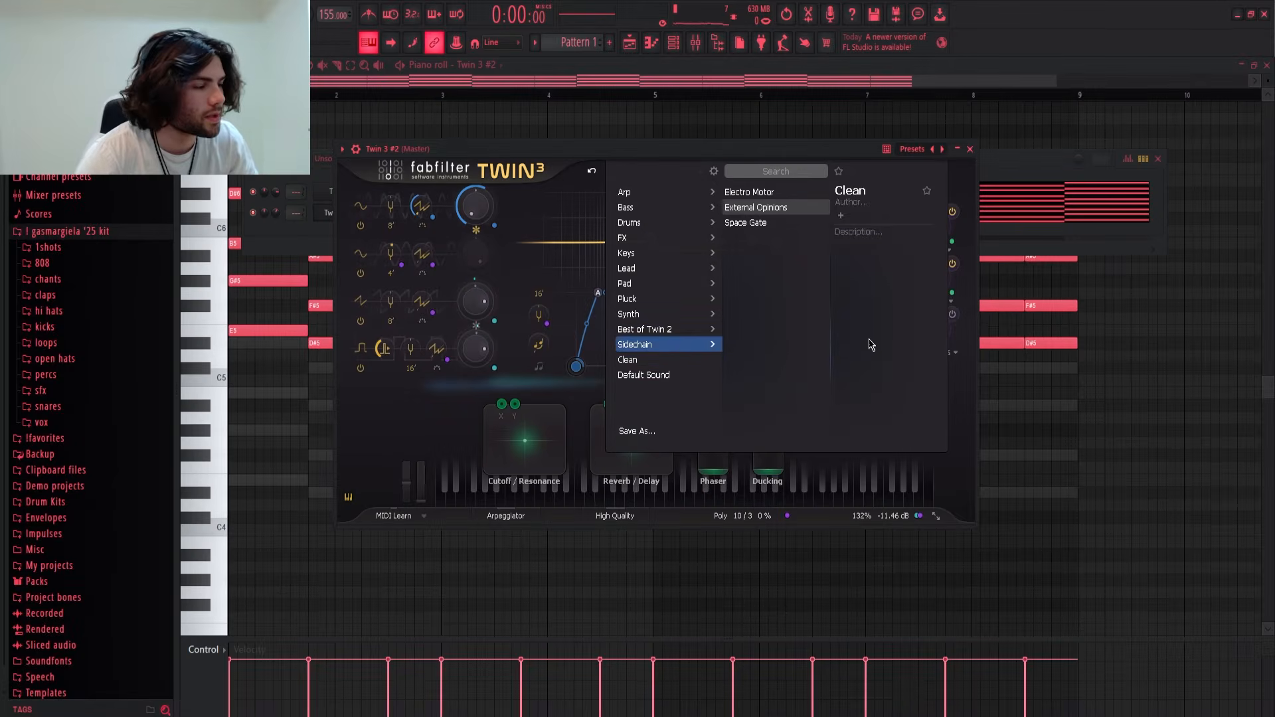
pyautogui.rightClick(1133, 426)
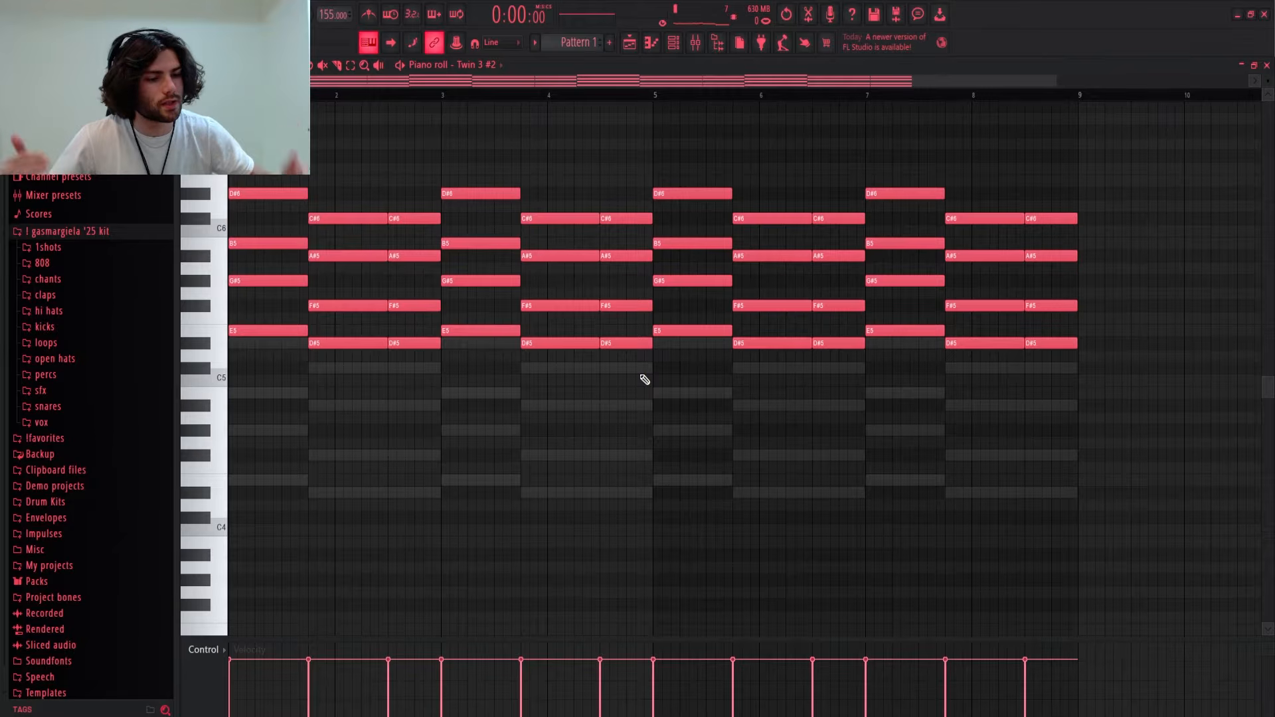
# - Listen to the Twin 3 #2 chord layer and bring up the channel rack
pyautogui.press('space')
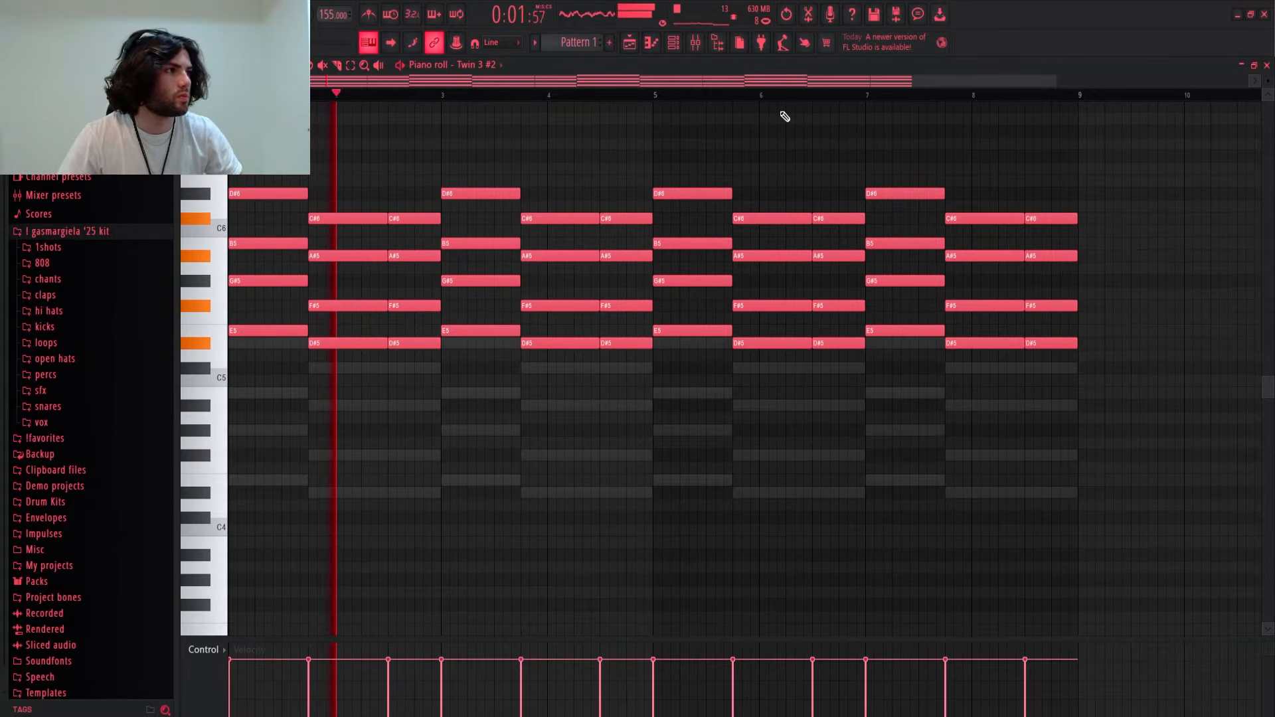
pyautogui.press('F6')
pyautogui.press('space')
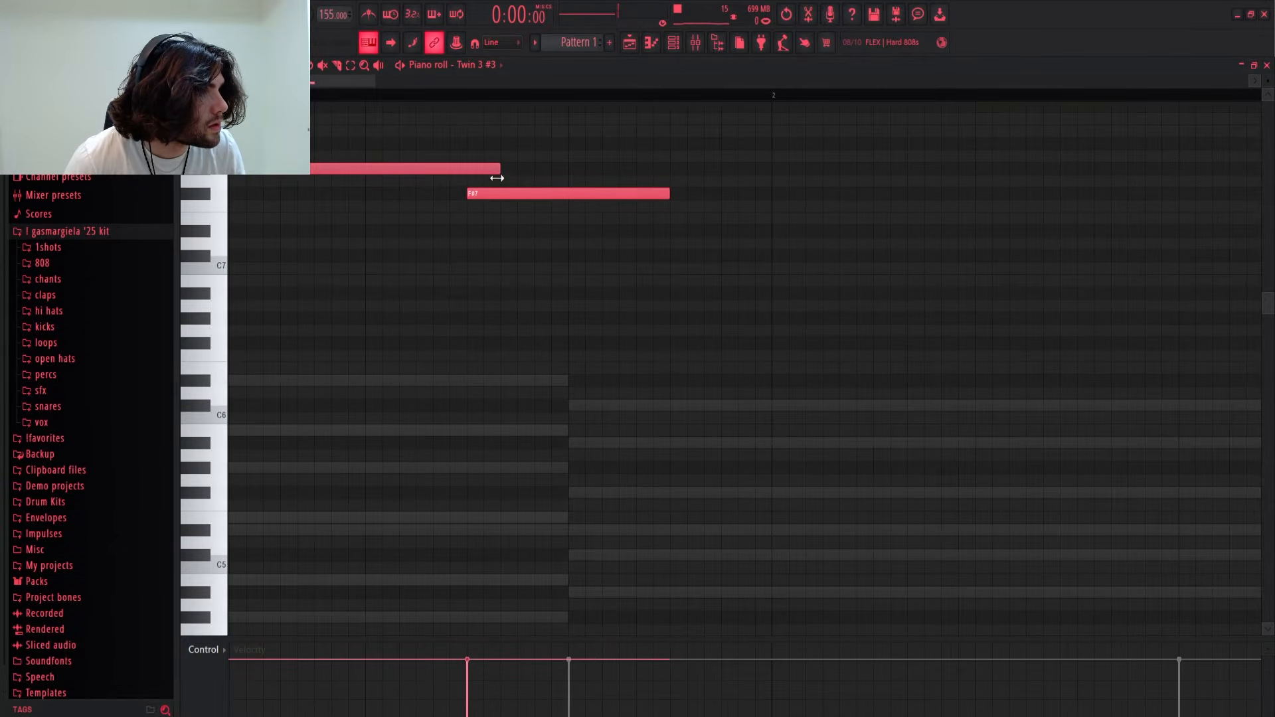
# - In the Twin 3 #3 melody, shorten the F#7 note to end at the chord change and lengthen the D#7 note just before bar 2
pyautogui.moveTo(666, 194); pyautogui.dragTo(557, 205)
pyautogui.scroll(-3, 447, 219)
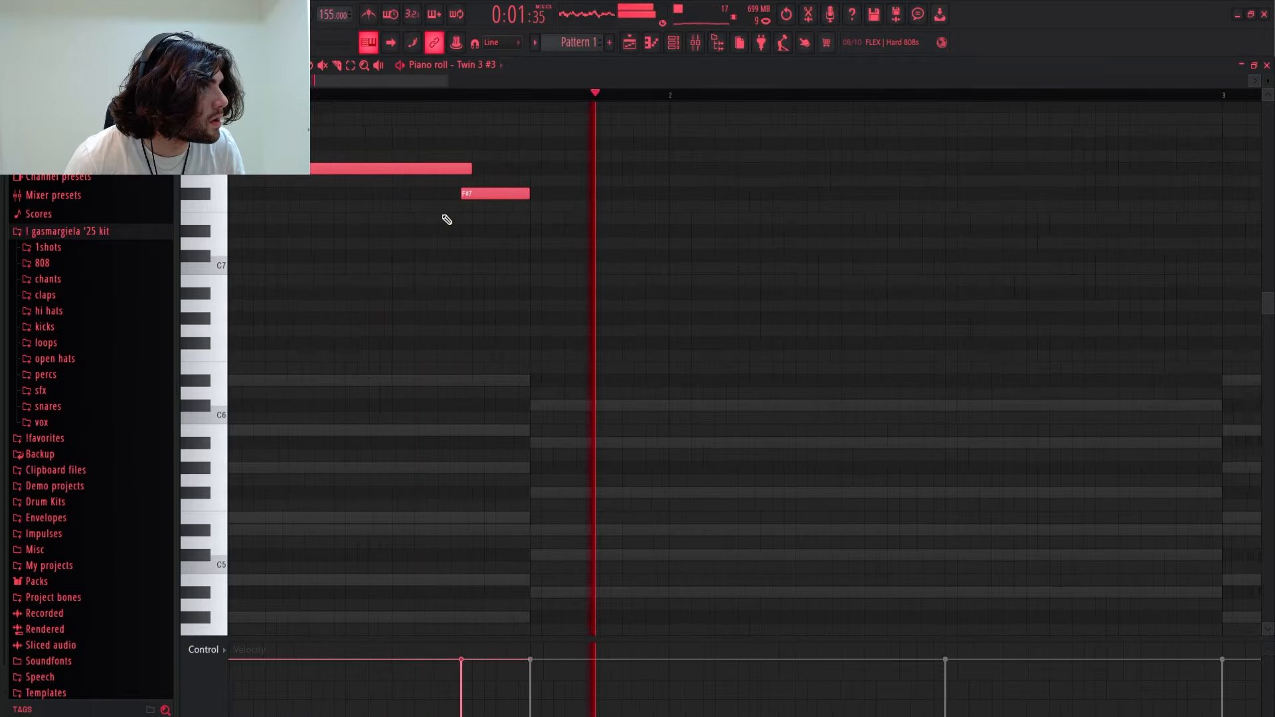
pyautogui.press('space')
pyautogui.scroll(2, 469, 228)
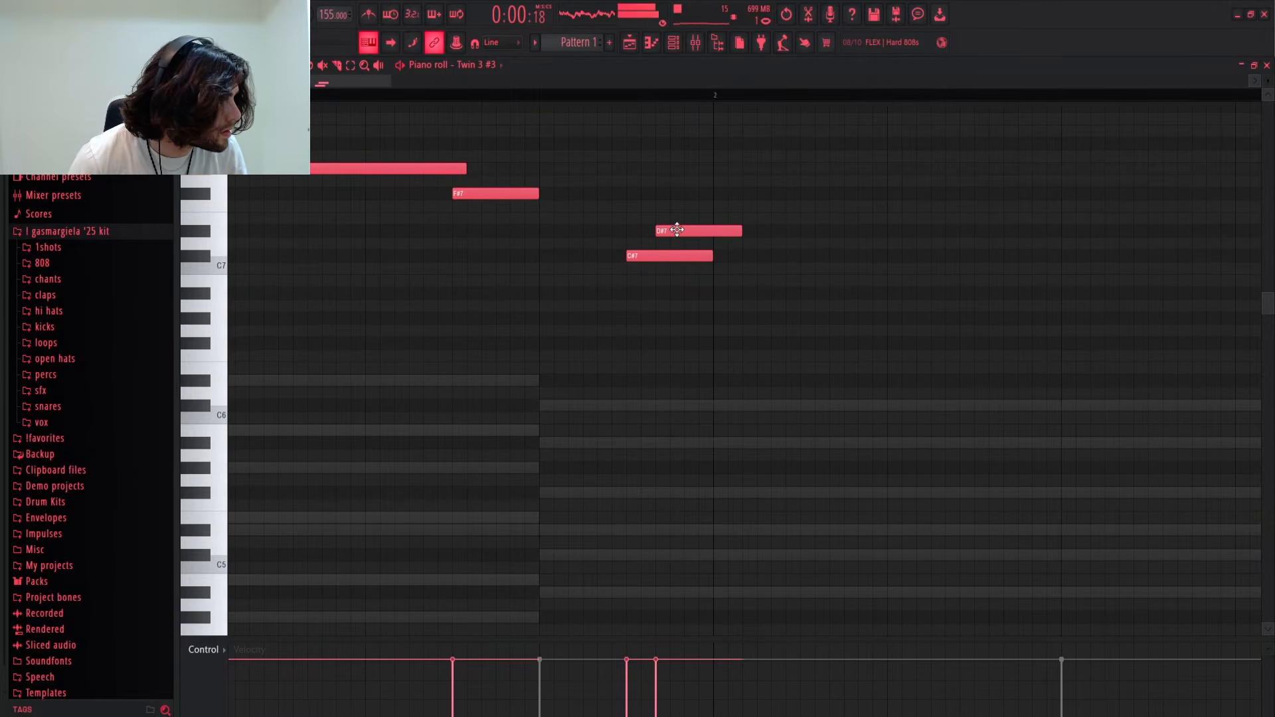
pyautogui.moveTo(739, 228); pyautogui.dragTo(880, 241)
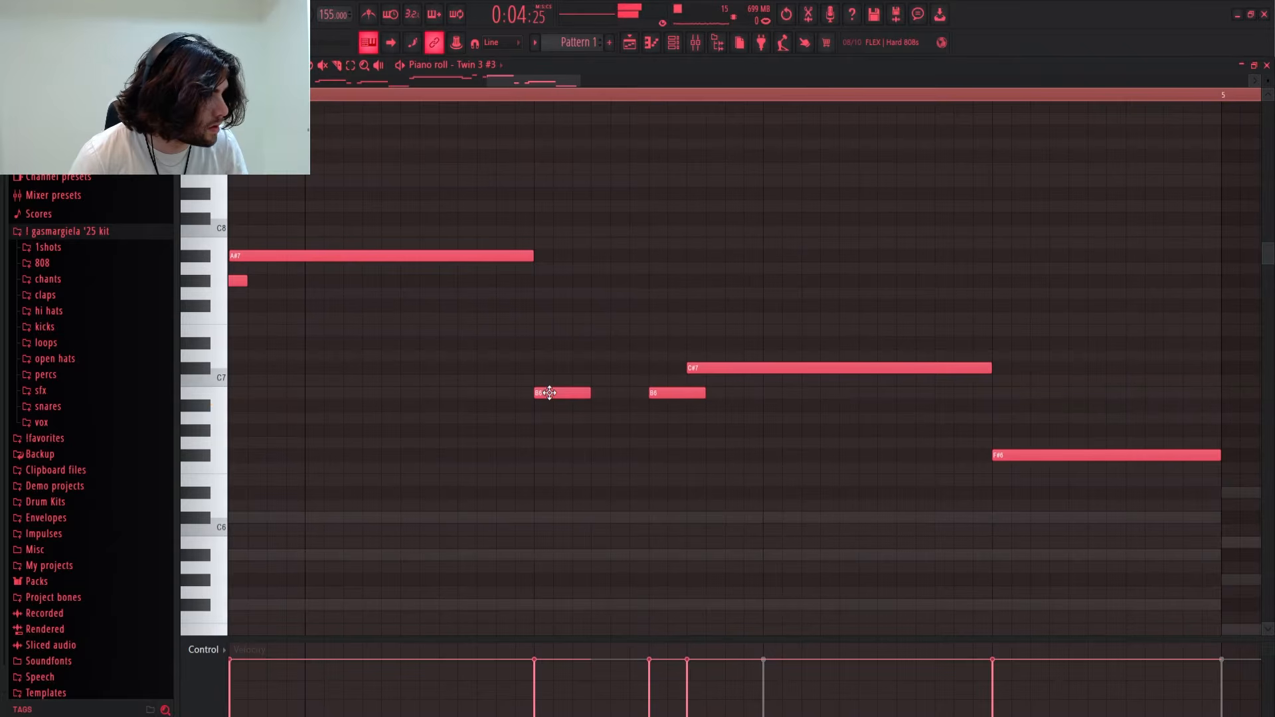
# - Raise bar 4's long C#7 melody note to D#7, and its short lead-in note and closing F#6 note to C#7
pyautogui.scroll(-2, 577, 339)
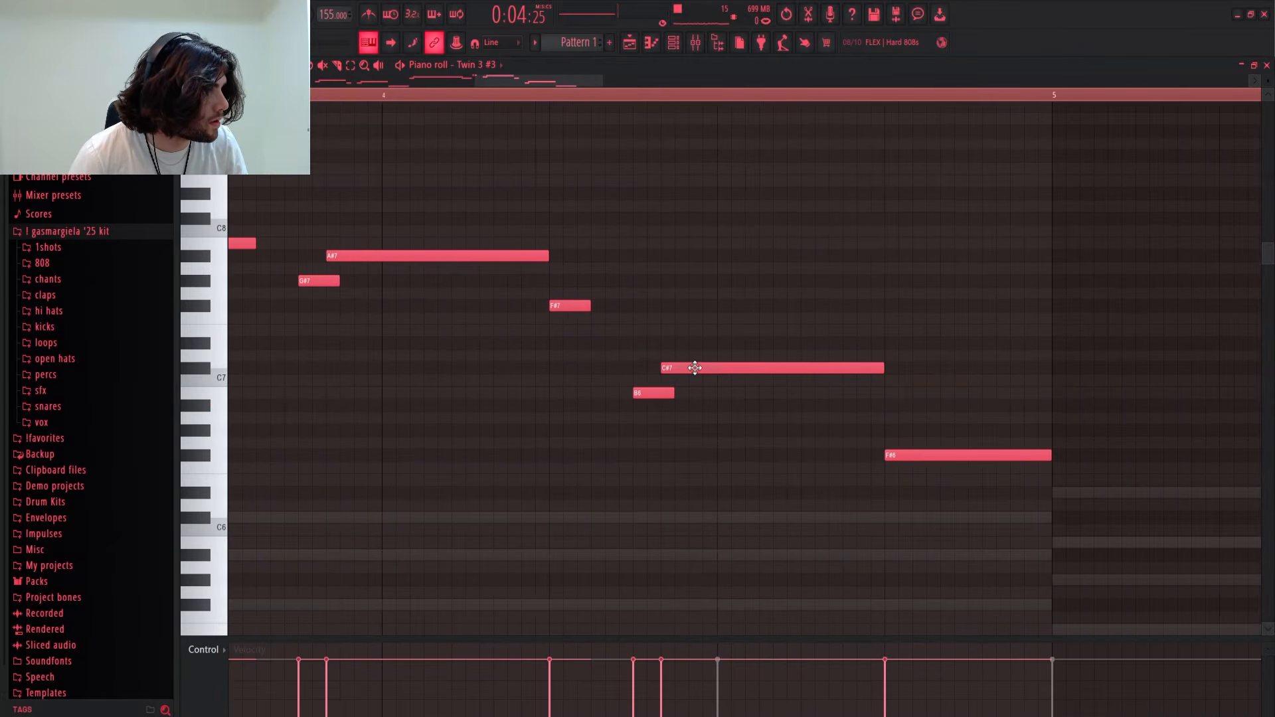
pyautogui.moveTo(692, 367)
pyautogui.mouseDown()
pyautogui.moveTo(691, 328)
pyautogui.moveTo(690, 354)
pyautogui.mouseUp()
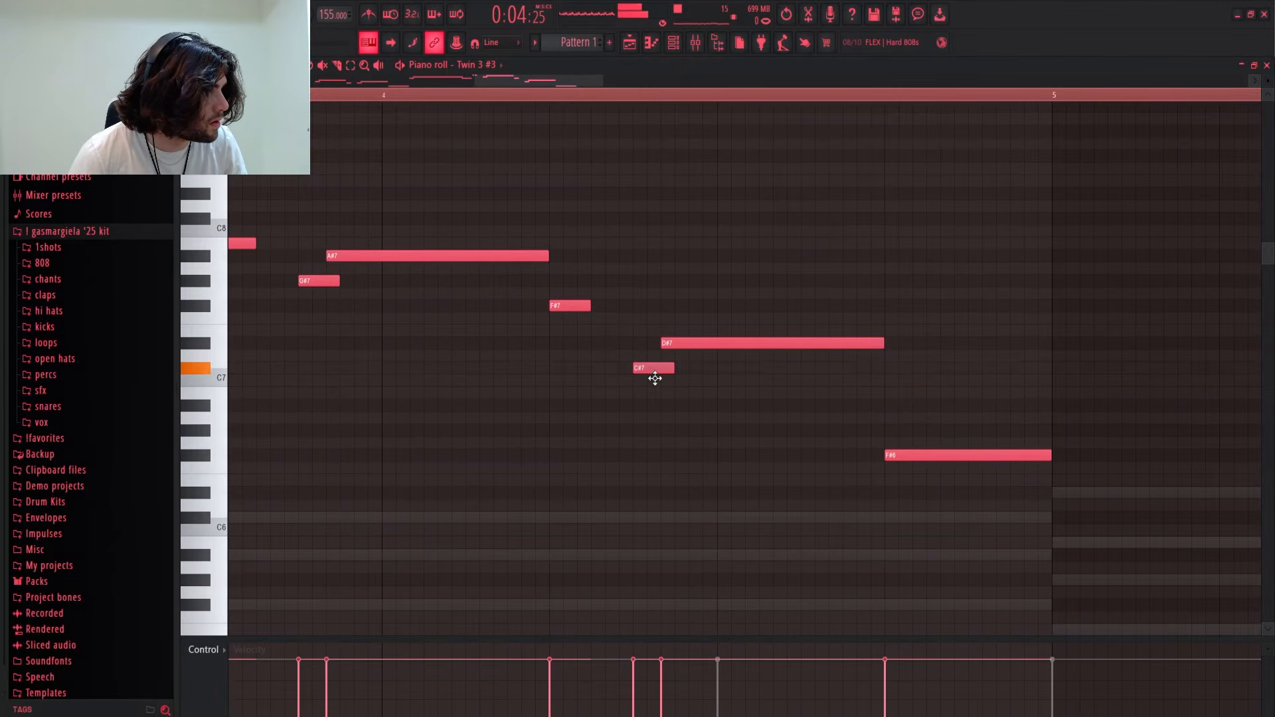
pyautogui.scroll(-3, 600, 368)
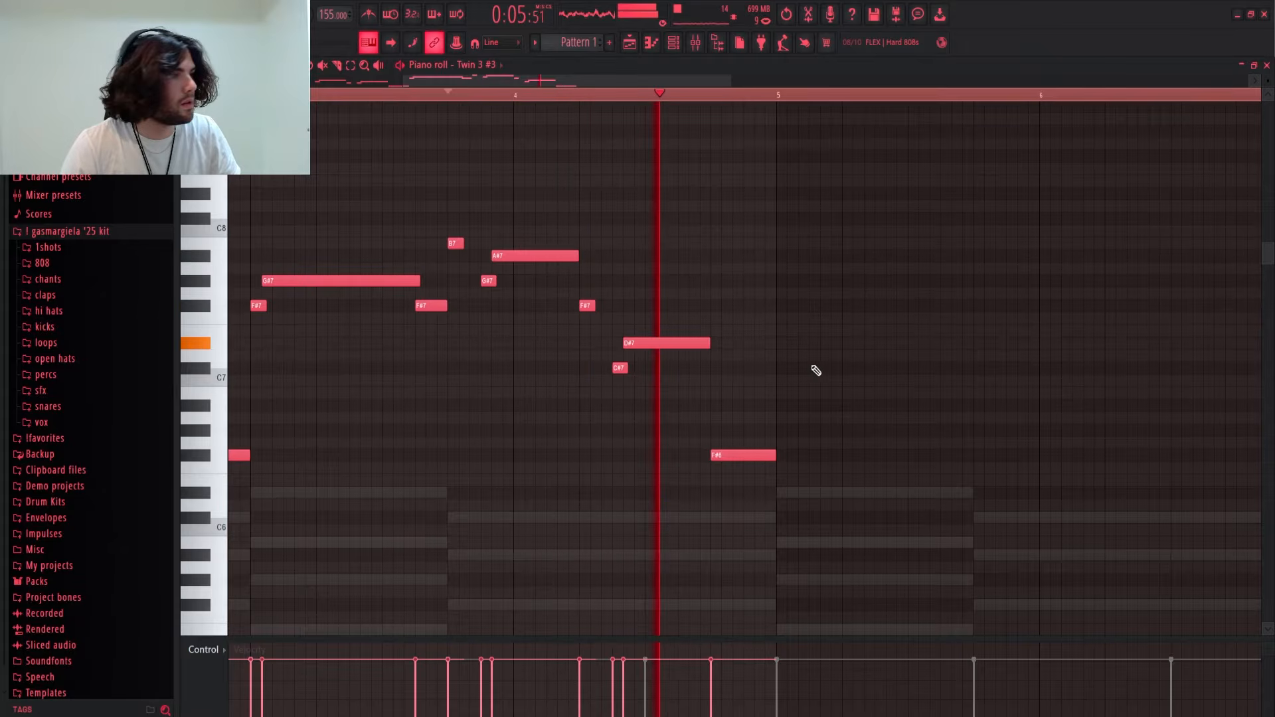
pyautogui.scroll(3, 732, 447)
pyautogui.moveTo(688, 455); pyautogui.dragTo(688, 382)
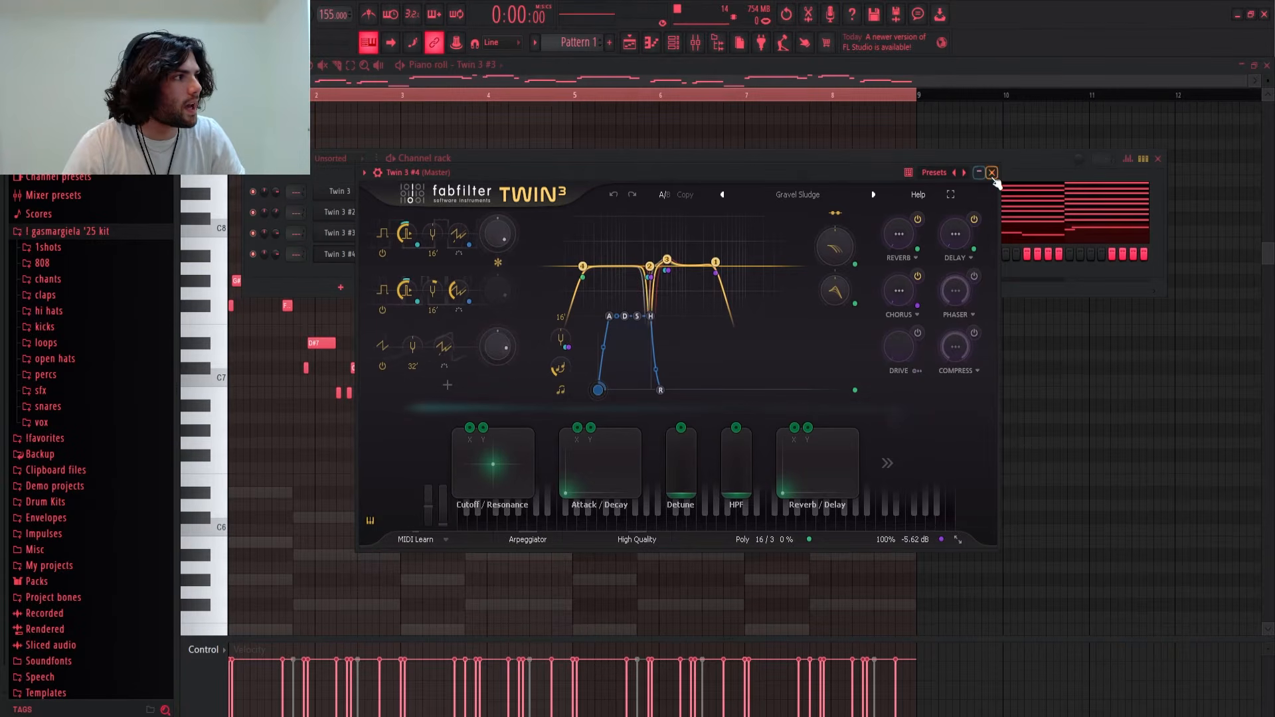
# - Close the Twin 3 #4 synth, undoing the last change, and listen to the Twin 3 #3 melody over the chords
pyautogui.click(991, 173)
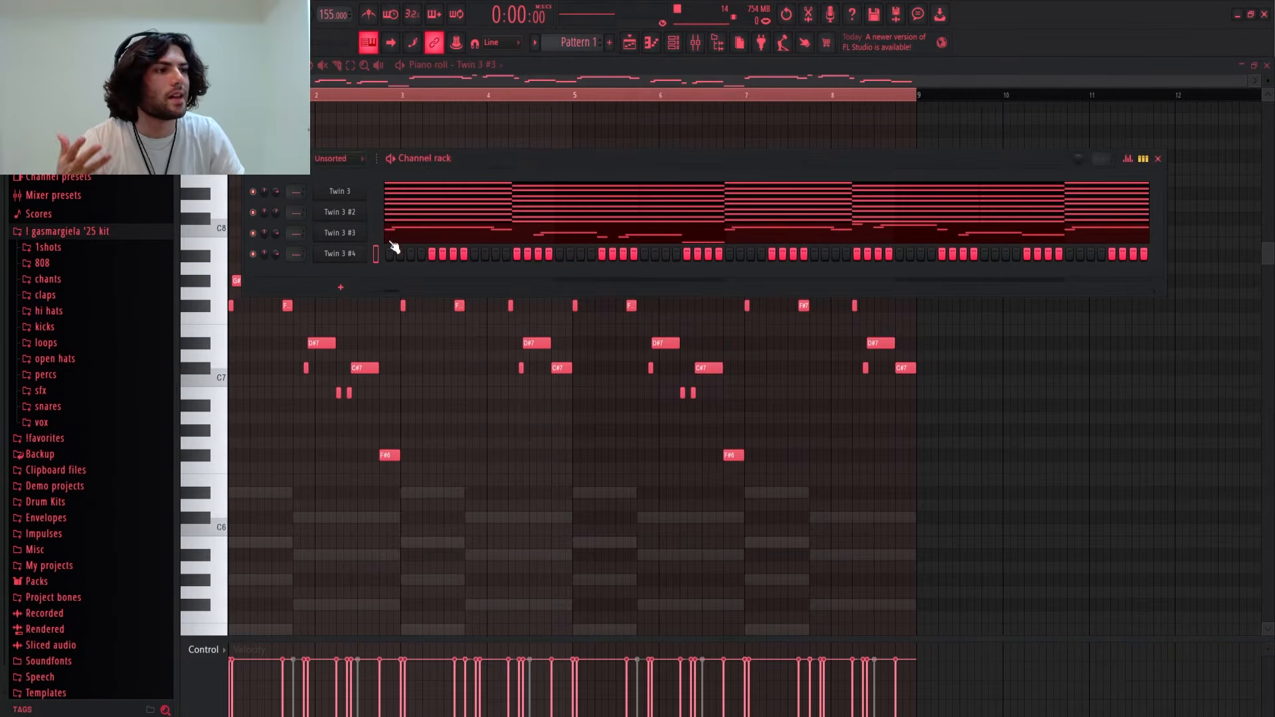
pyautogui.hotkey('ctrl', 'z')
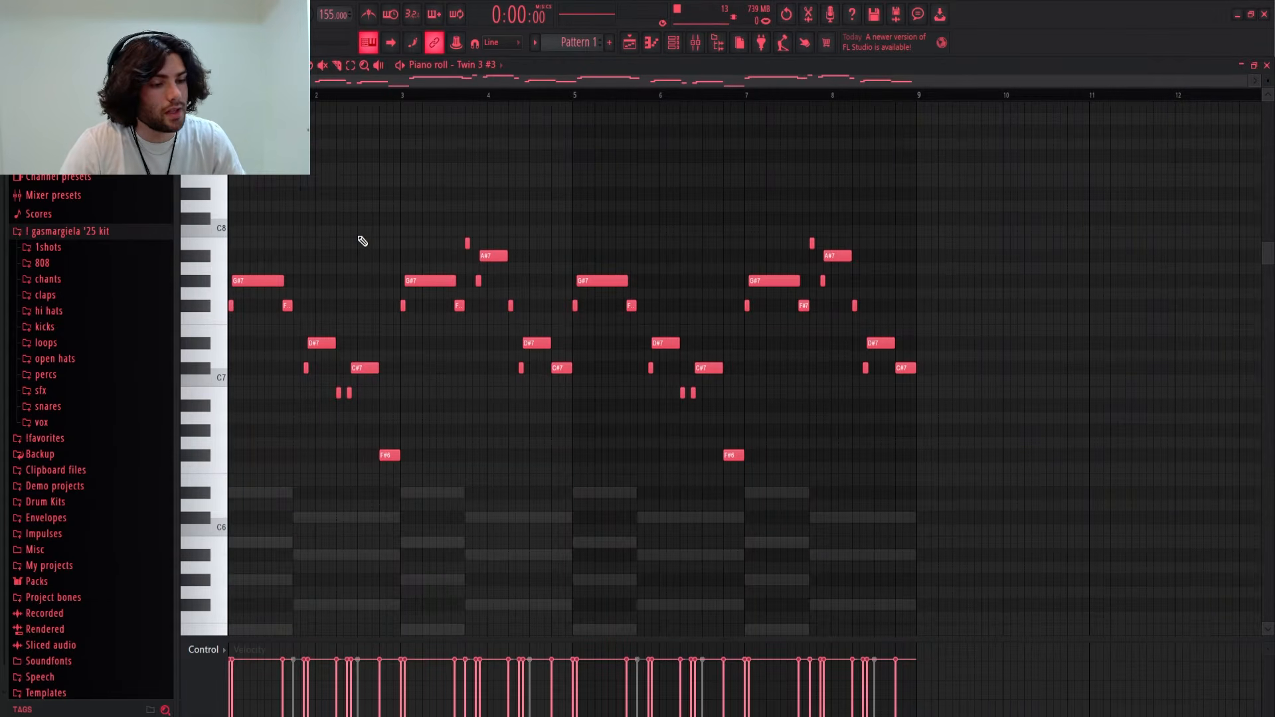
pyautogui.press('space')
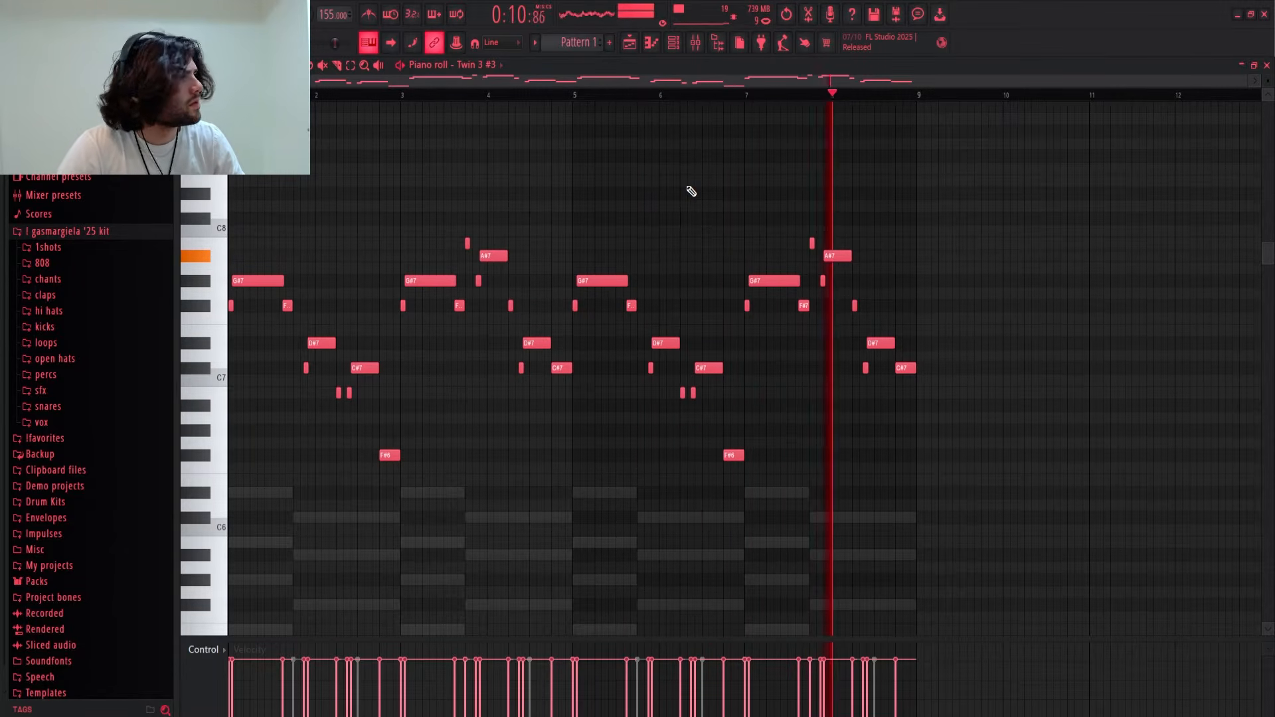
pyautogui.press('space')
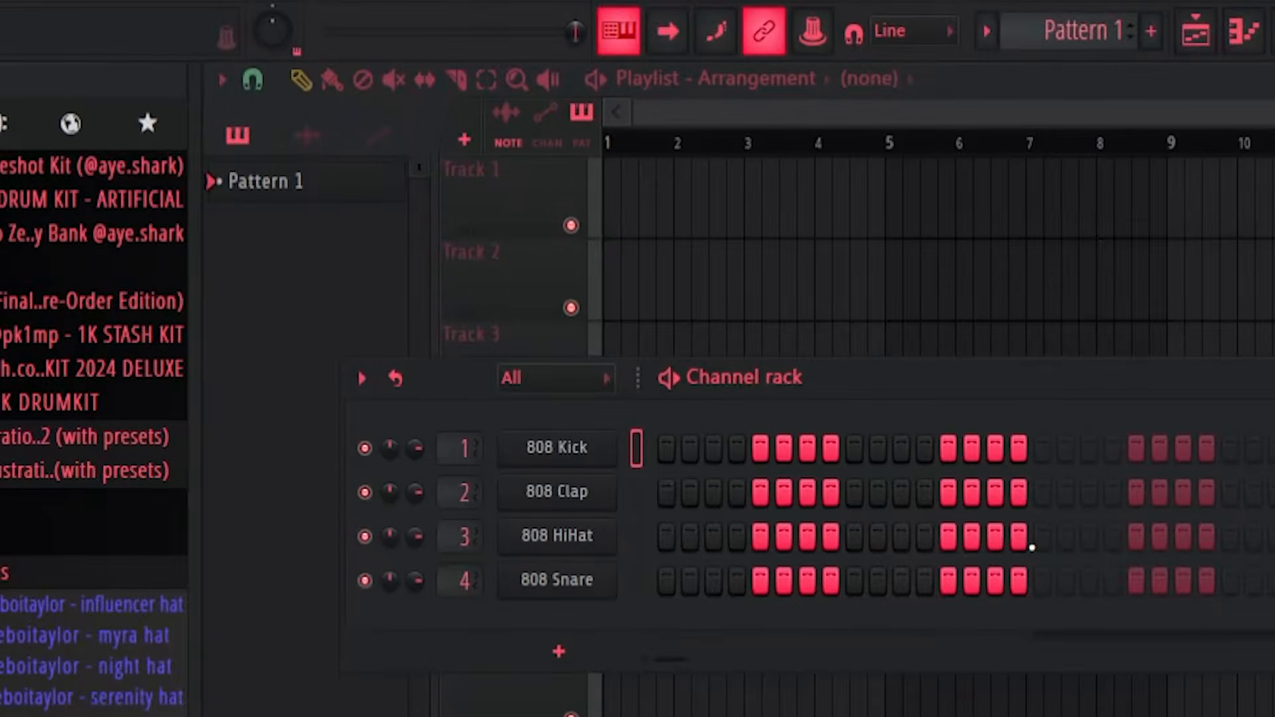
pyautogui.rightClick(634, 40)
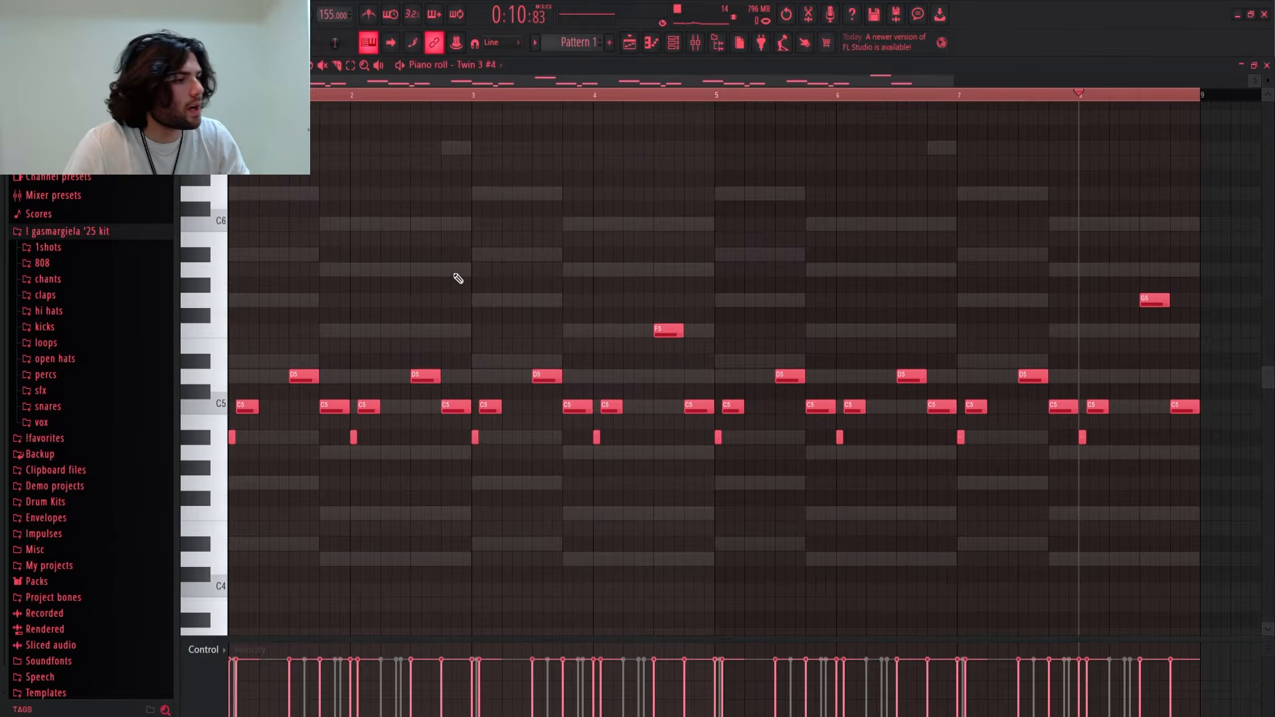
pyautogui.scroll(3, 301, 454)
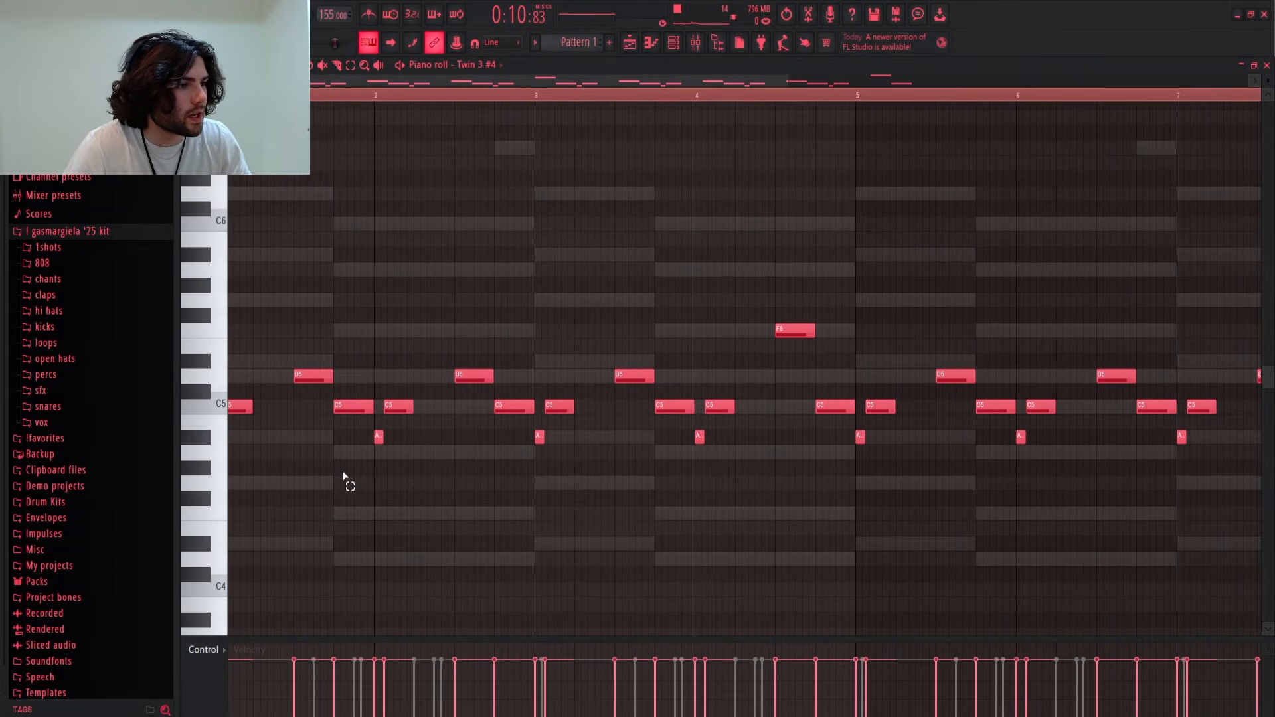
pyautogui.moveTo(343, 472); pyautogui.dragTo(225, 296)
pyautogui.moveTo(247, 406); pyautogui.dragTo(723, 417)
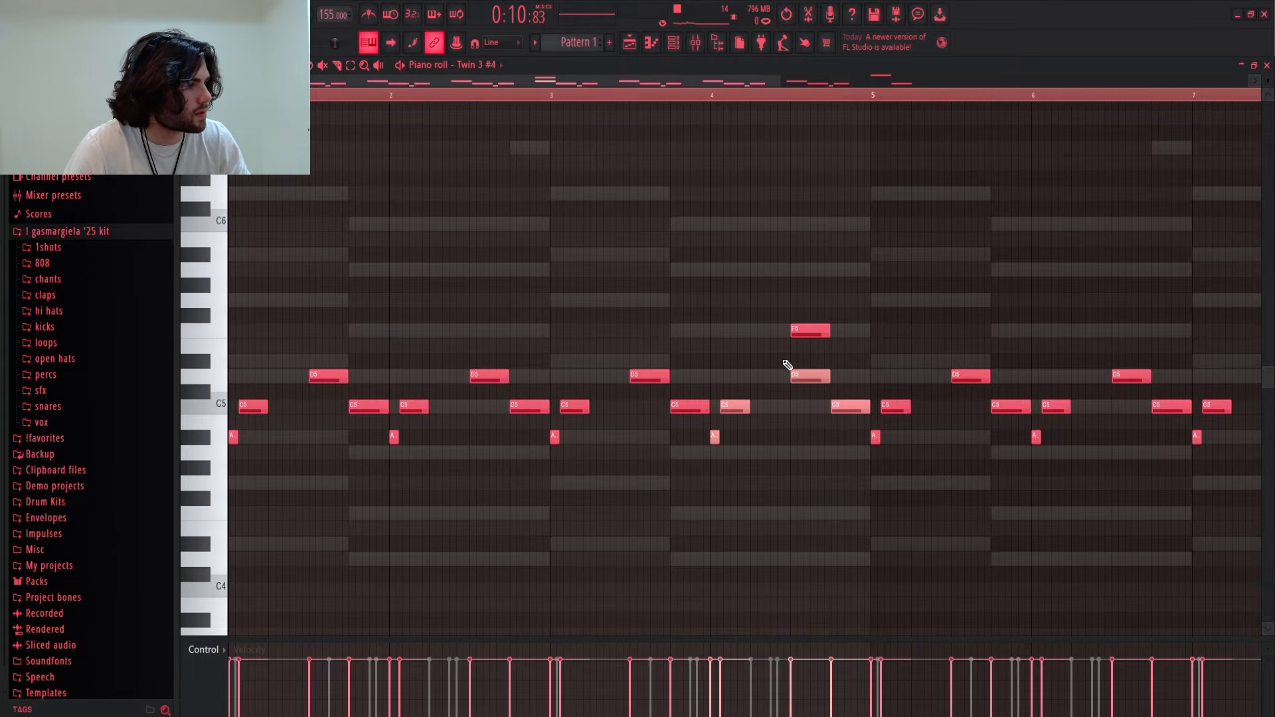
pyautogui.press('Delete')
# - Transpose all Twin 3 #4 notes up one semitone and play the pattern through
pyautogui.scroll(-3, 638, 367)
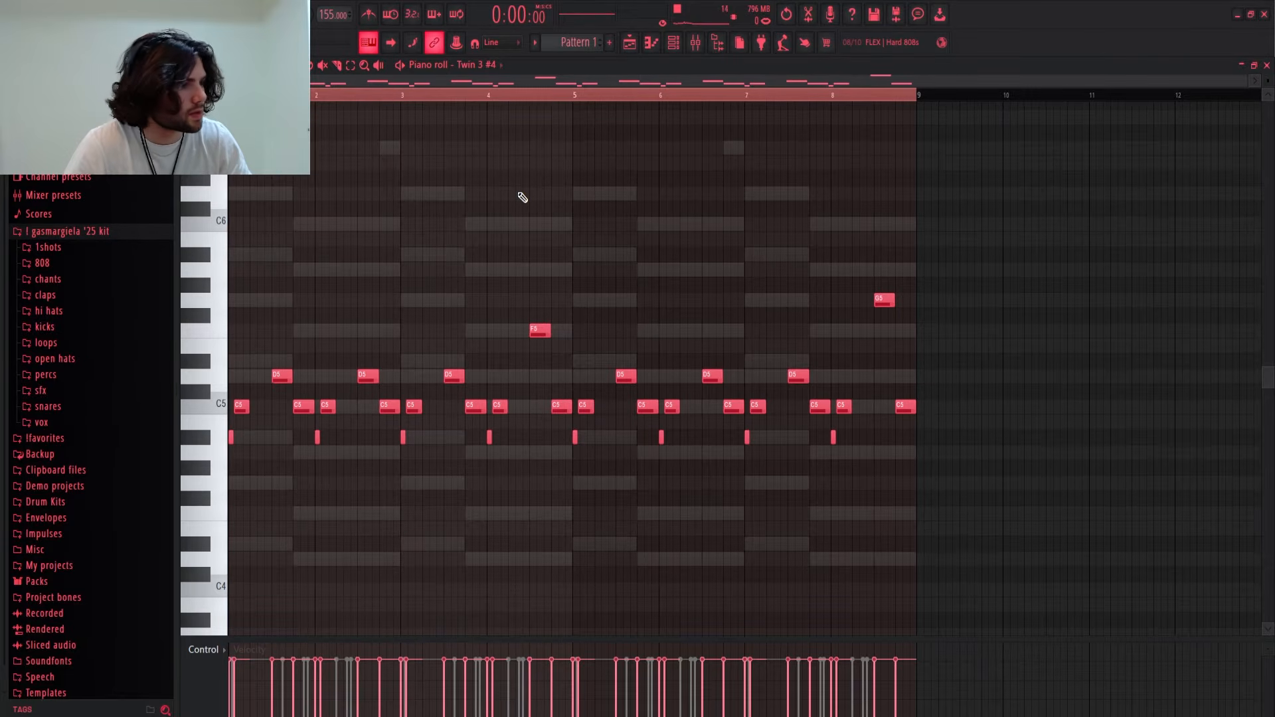
pyautogui.hotkey('shift', 'Up')
pyautogui.press('space')
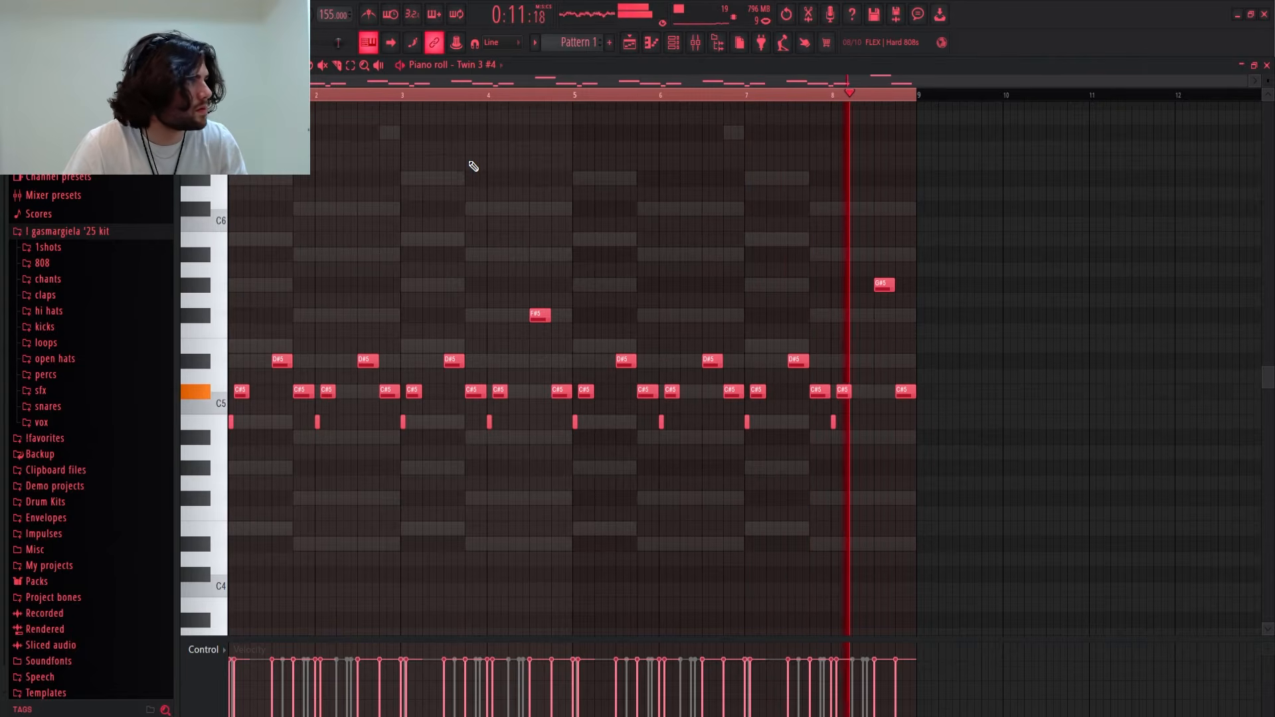
pyautogui.press('space')
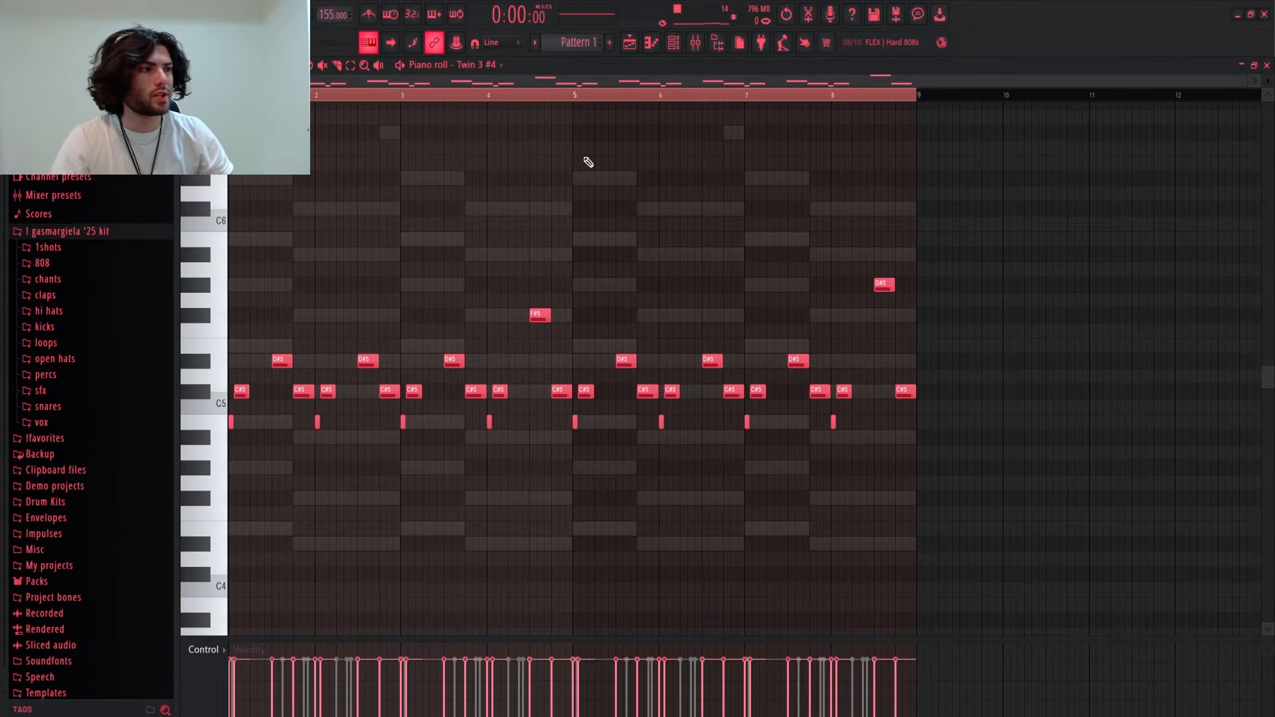
# - Add the plot clap sample from the gasmargiela '25 kit's claps folder as a new channel and check its sampler settings
pyautogui.press('F6')
pyautogui.click(45, 295)
pyautogui.click(114, 323)
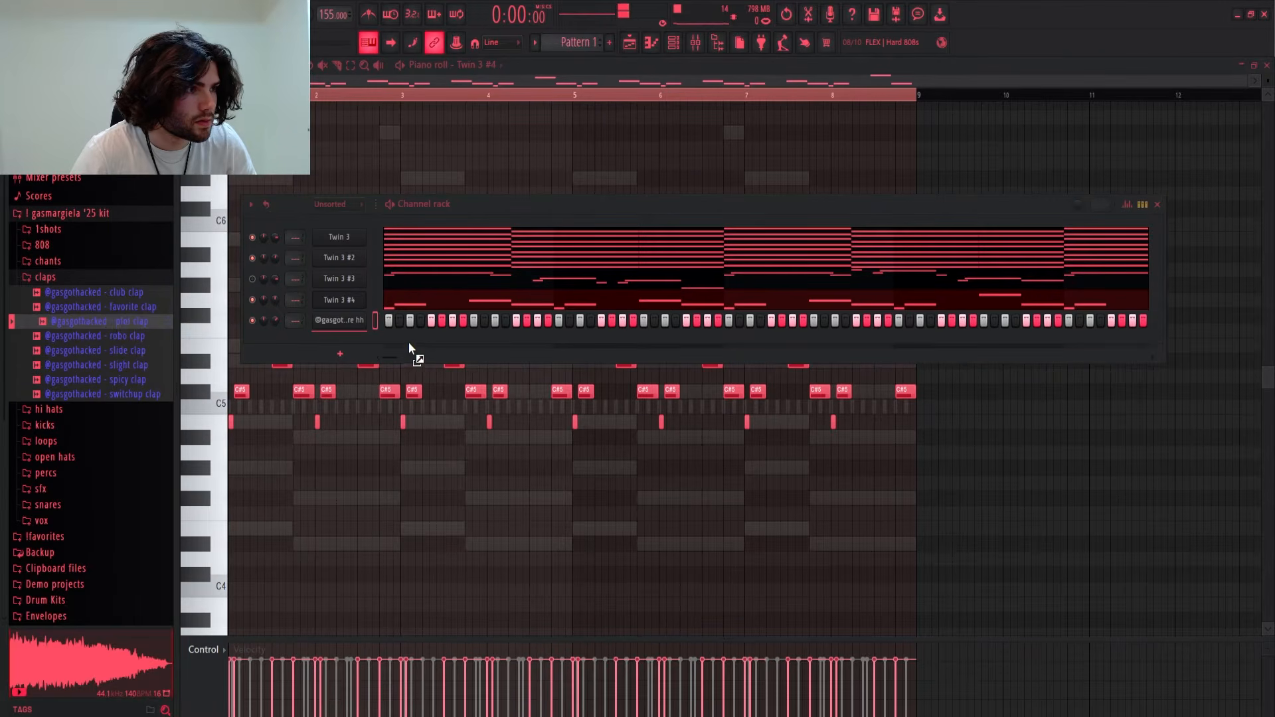
pyautogui.moveTo(409, 348); pyautogui.dragTo(425, 343)
pyautogui.click(332, 344)
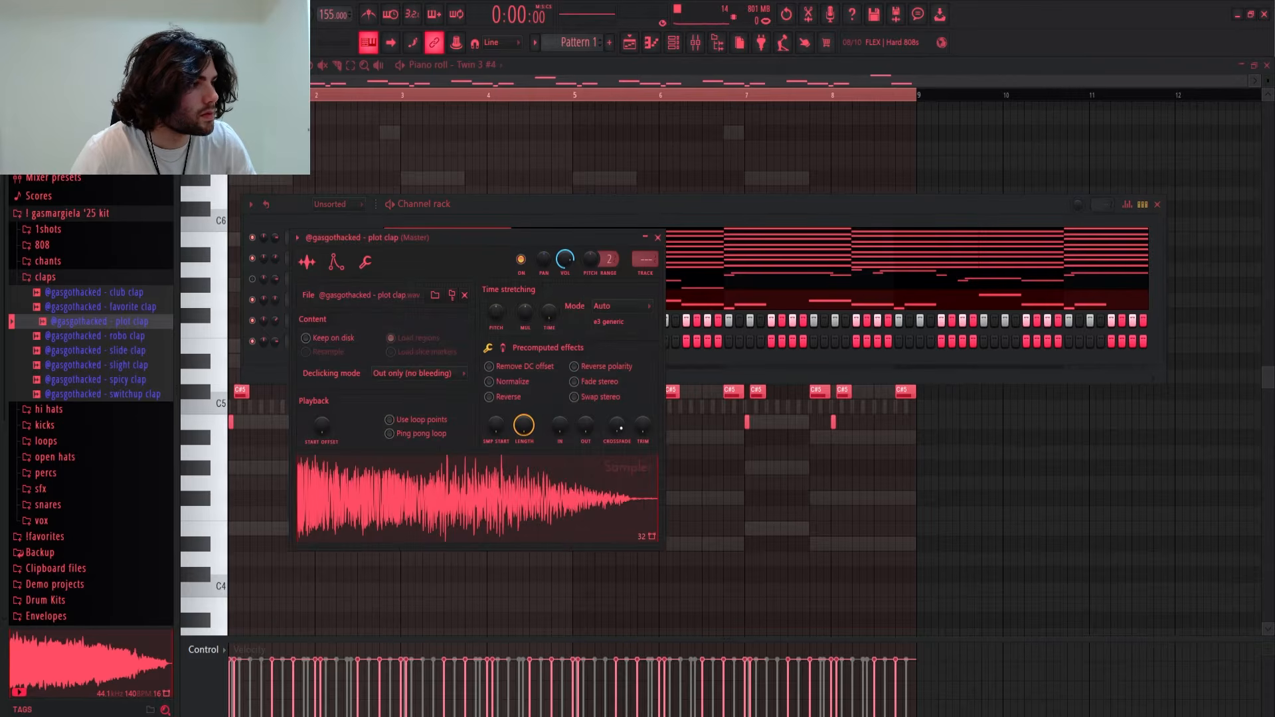
pyautogui.click(657, 238)
# - With the pattern playing, place plot clap hits on steps 9, 15 and 25
pyautogui.press('space')
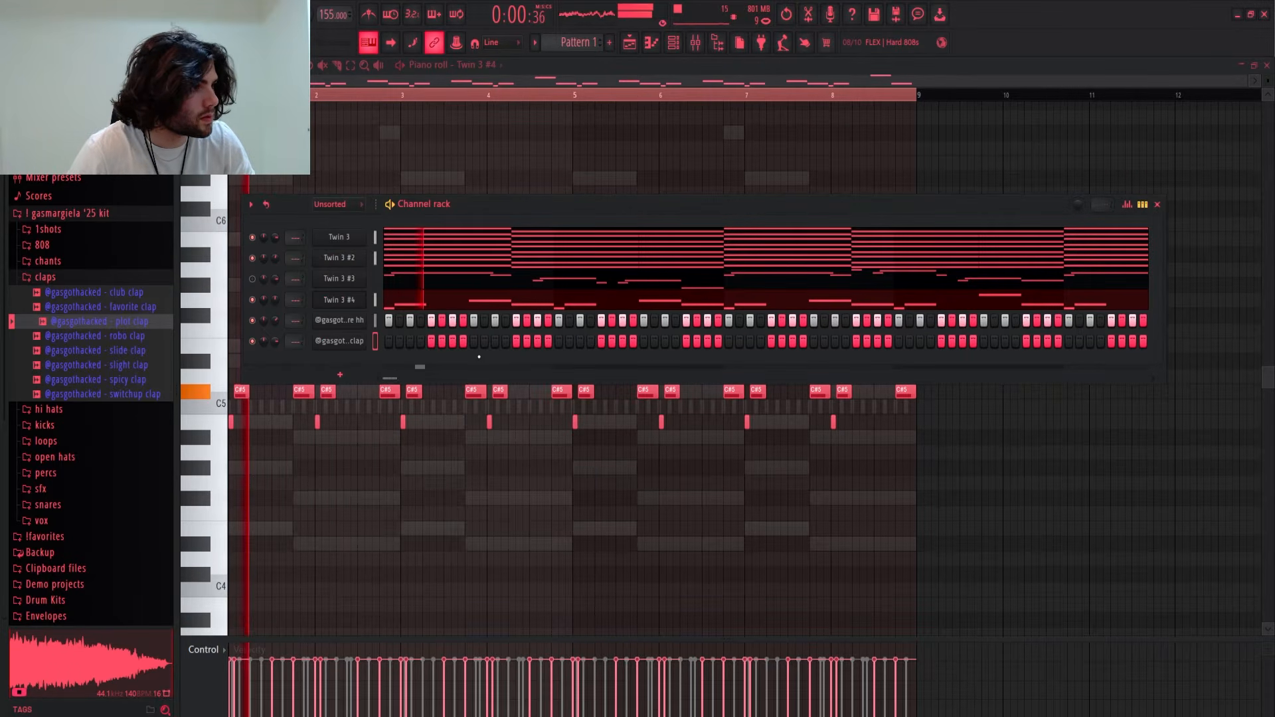
pyautogui.click(473, 342)
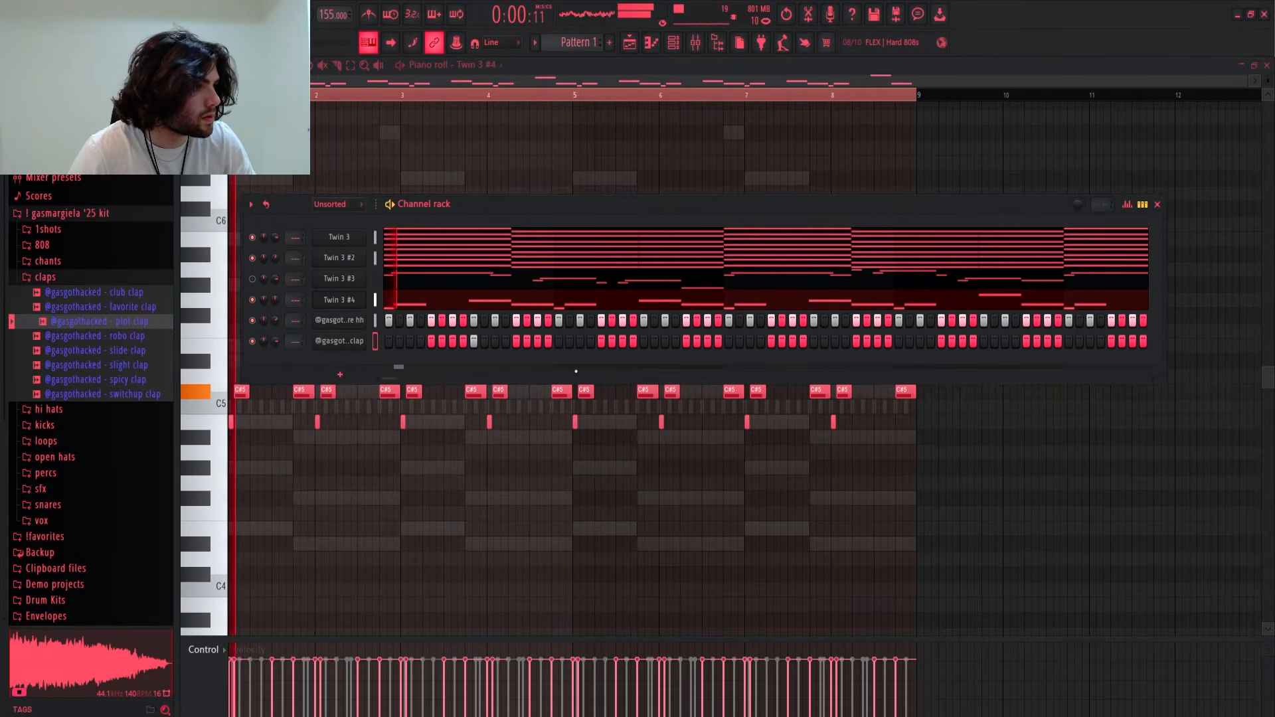
pyautogui.click(538, 343)
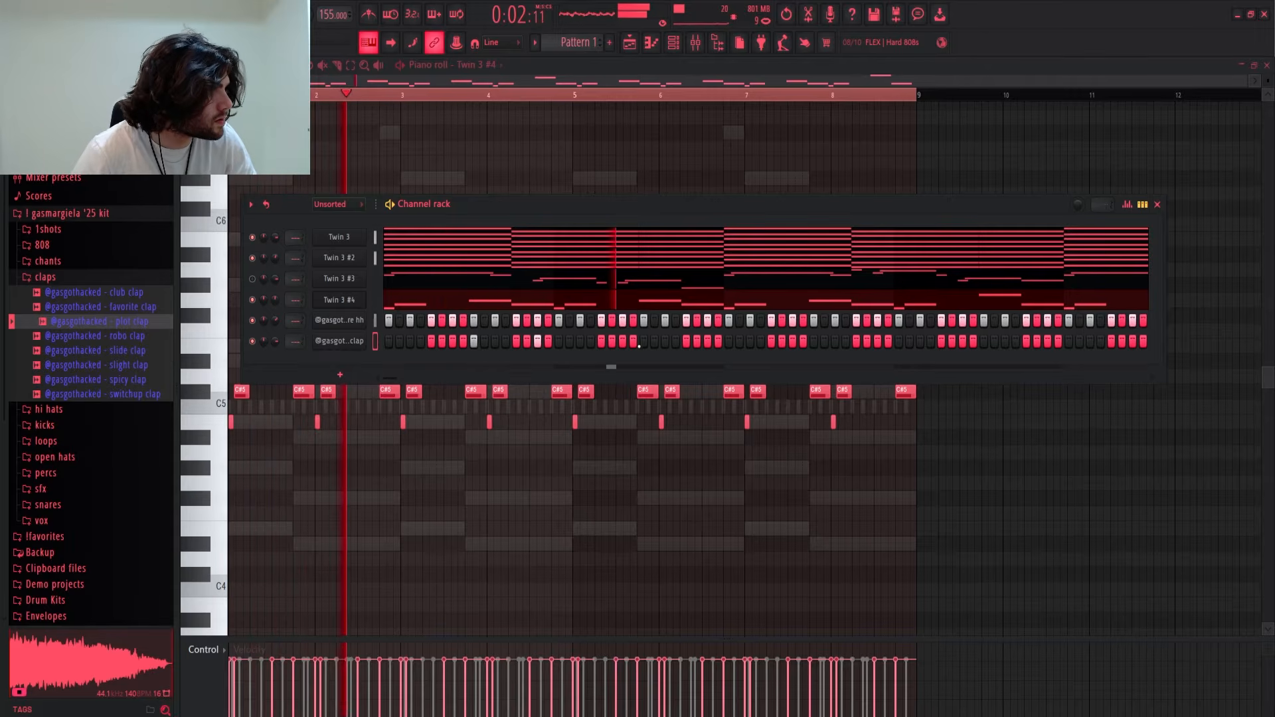
pyautogui.click(643, 343)
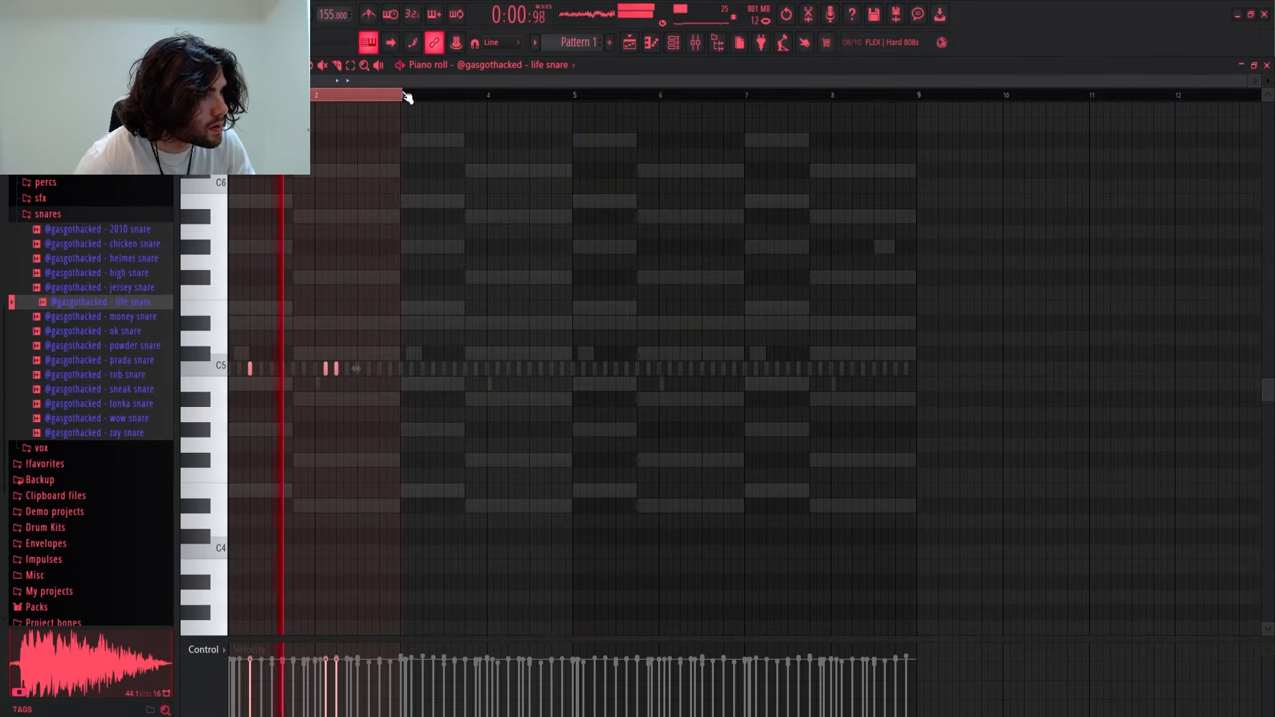
# - Repeat the two-bar life snare pattern across all eight bars and add an sfx sample from the kit as a new channel
pyautogui.hotkey('ctrl', 'b')
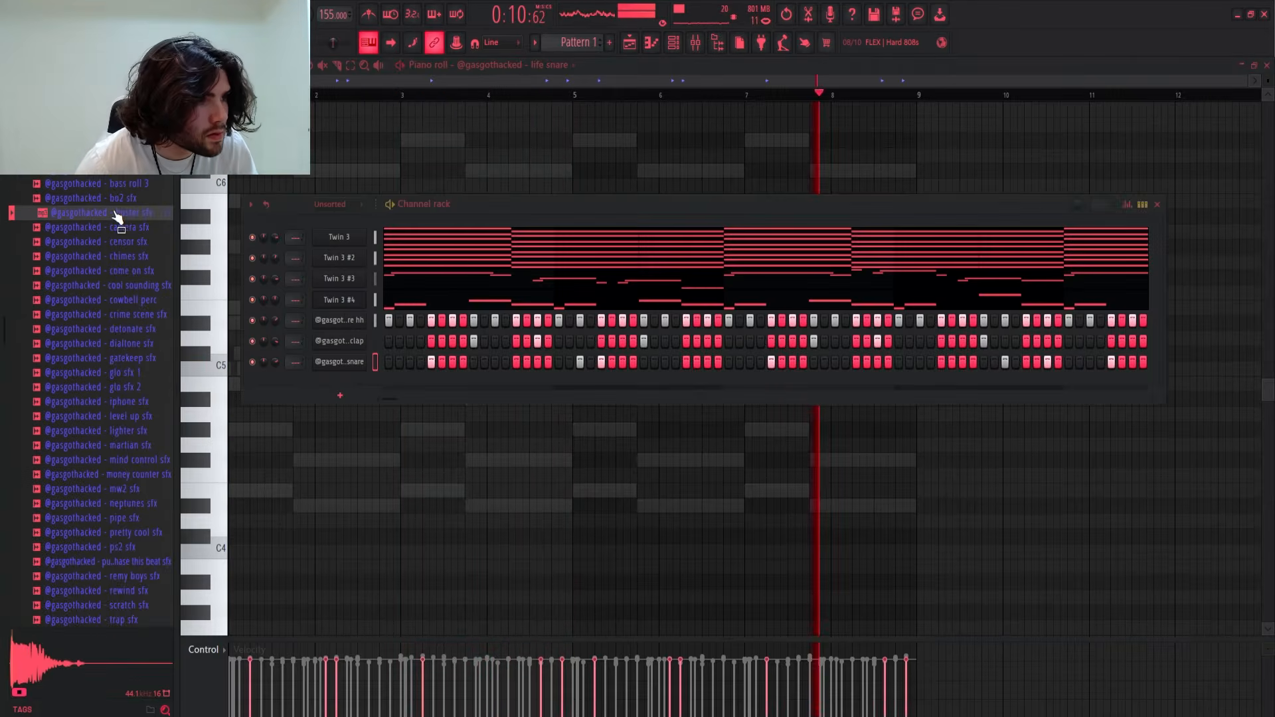
pyautogui.moveTo(356, 388); pyautogui.dragTo(355, 389)
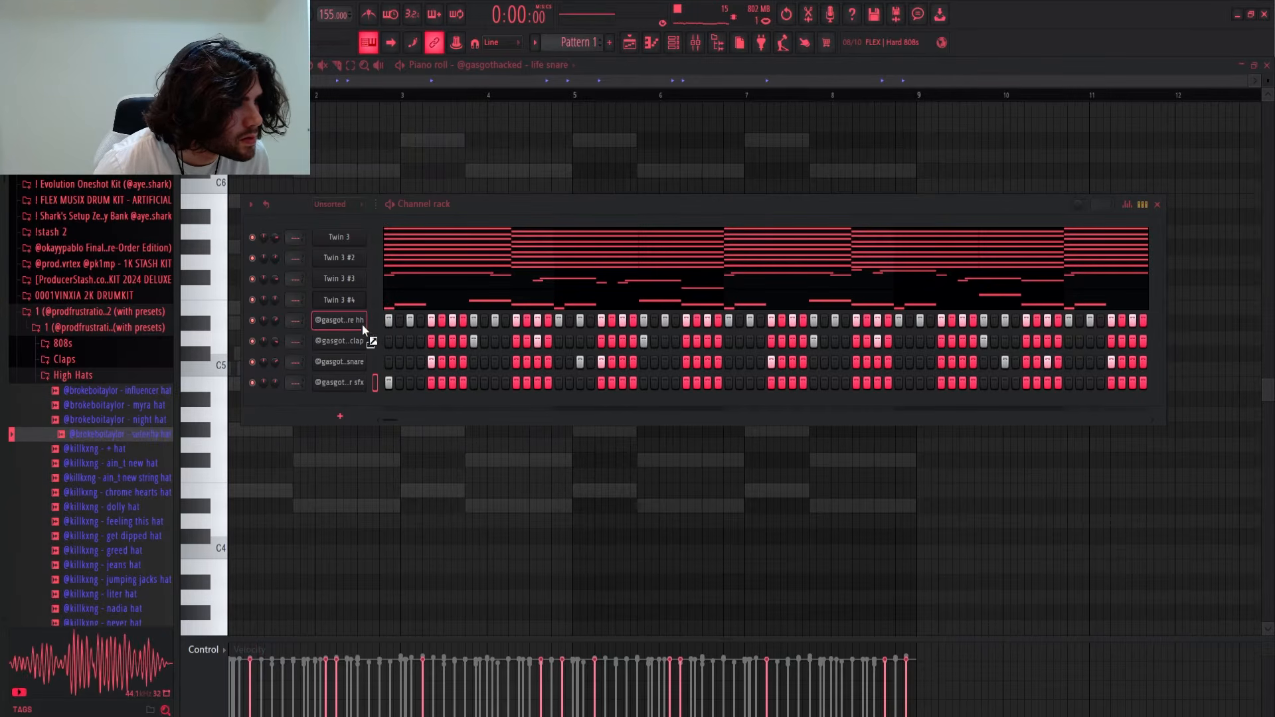
# - Replace the hi-hat channel's sample with the serenity hat and audition the ben 2 and ben 4 vox samples over the playing pattern
pyautogui.moveTo(364, 329); pyautogui.dragTo(363, 326)
pyautogui.press('space')
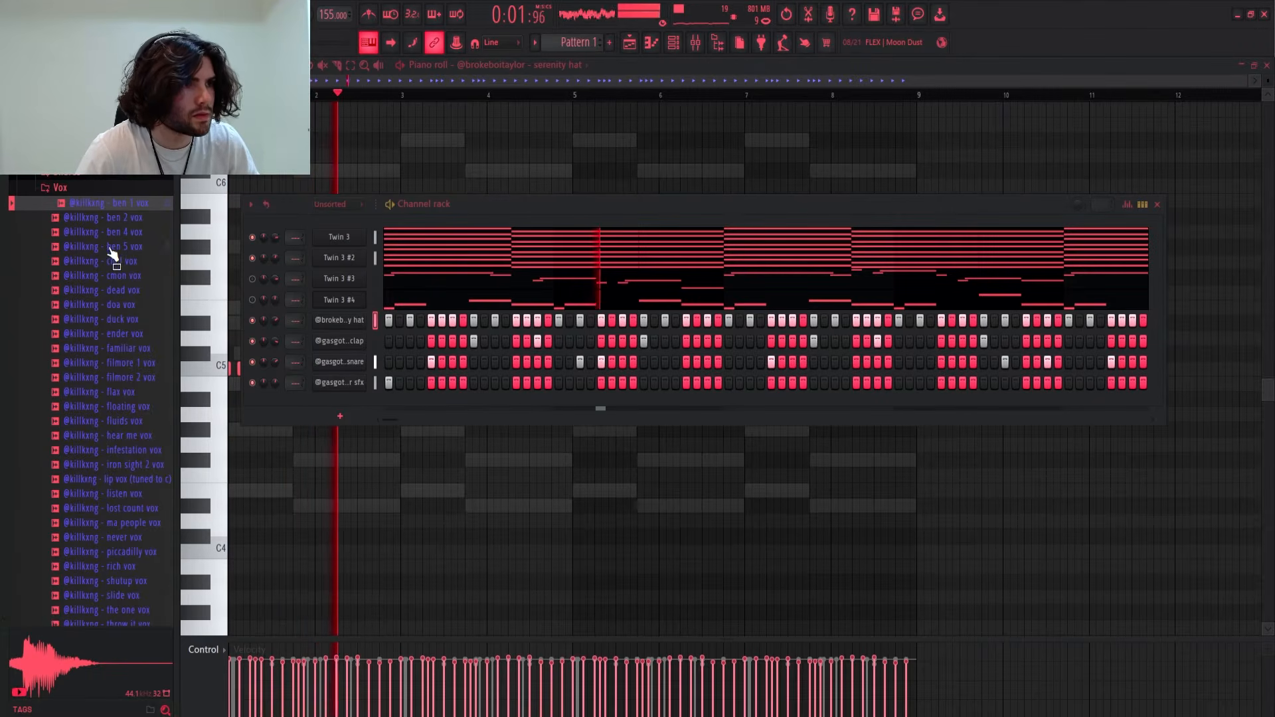
pyautogui.click(113, 219)
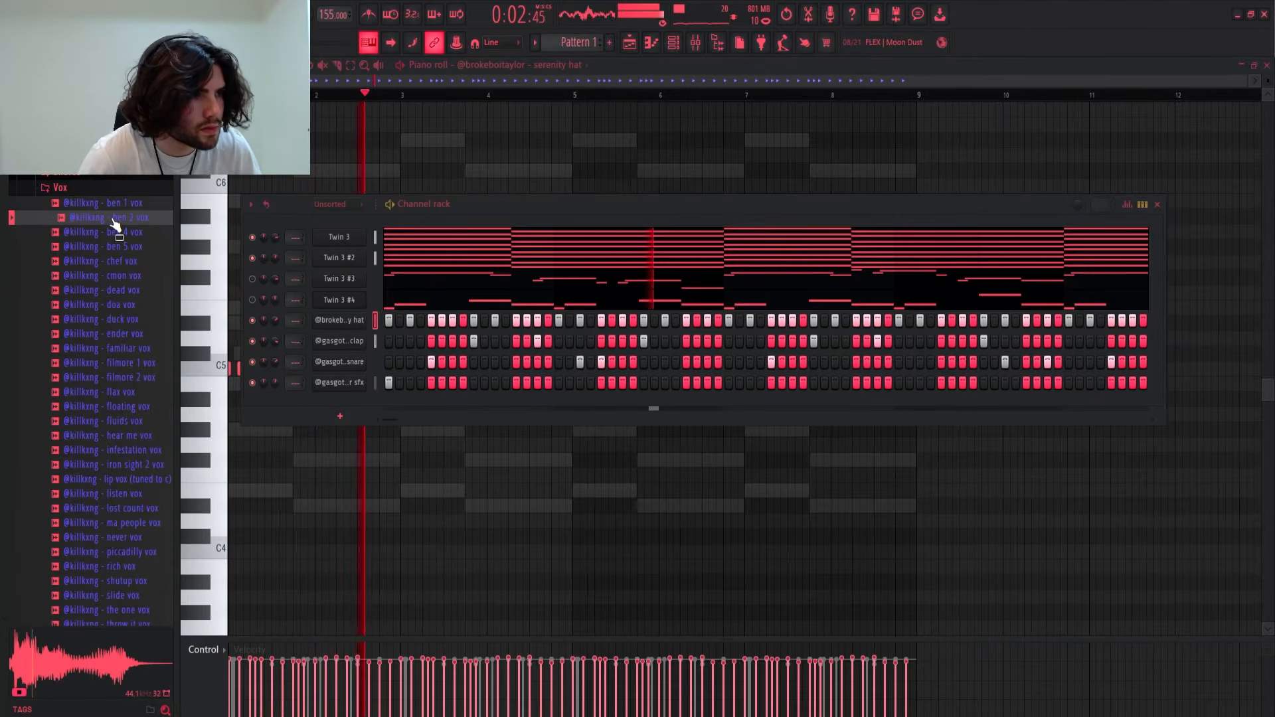
pyautogui.click(107, 233)
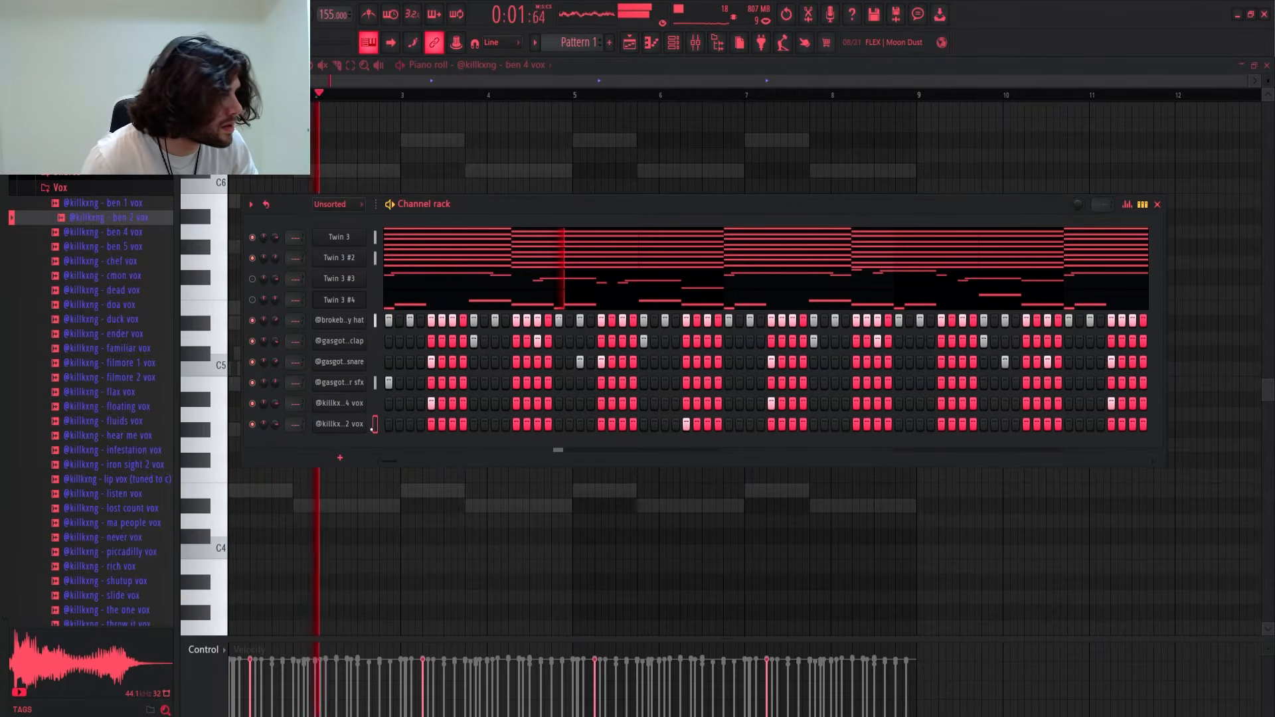
# - Repeat the ben 2 vox hit from the end of bar 2 at the end of bar 4 and delete the bar 2 hit
pyautogui.press('F7')
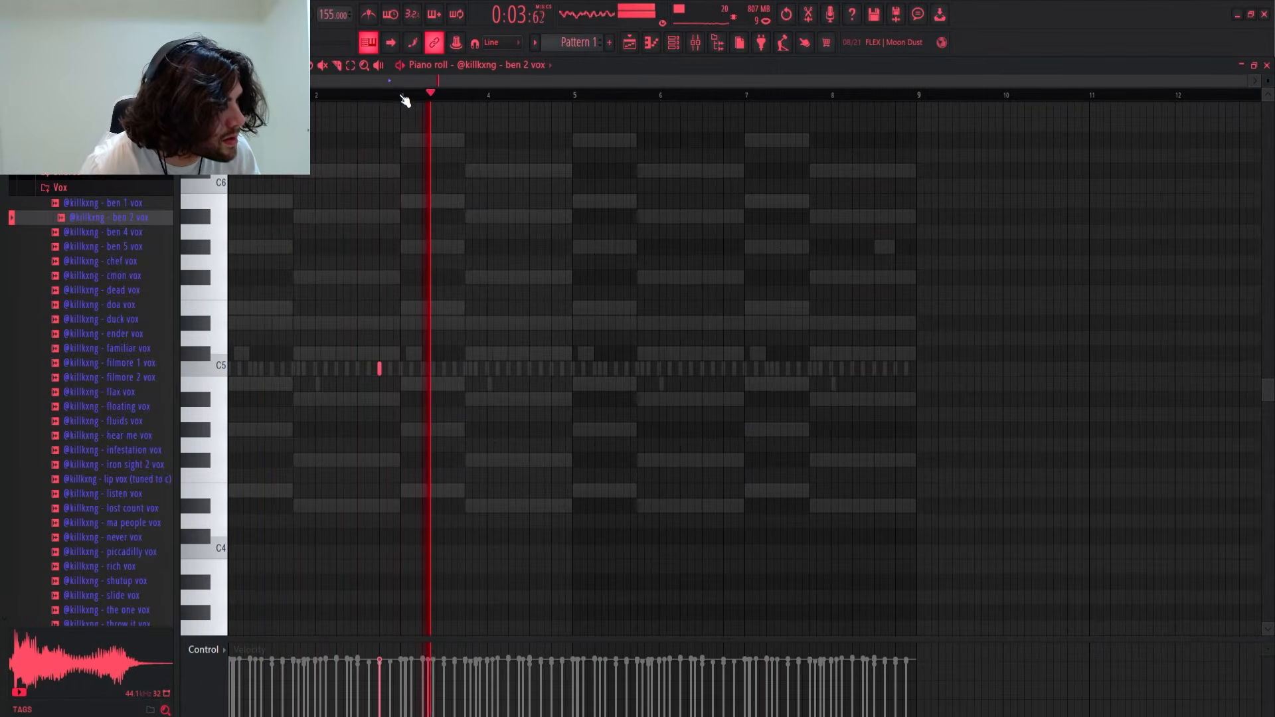
pyautogui.moveTo(405, 100); pyautogui.dragTo(231, 98)
pyautogui.hotkey('ctrl', 'b')
pyautogui.scroll(2, 392, 374)
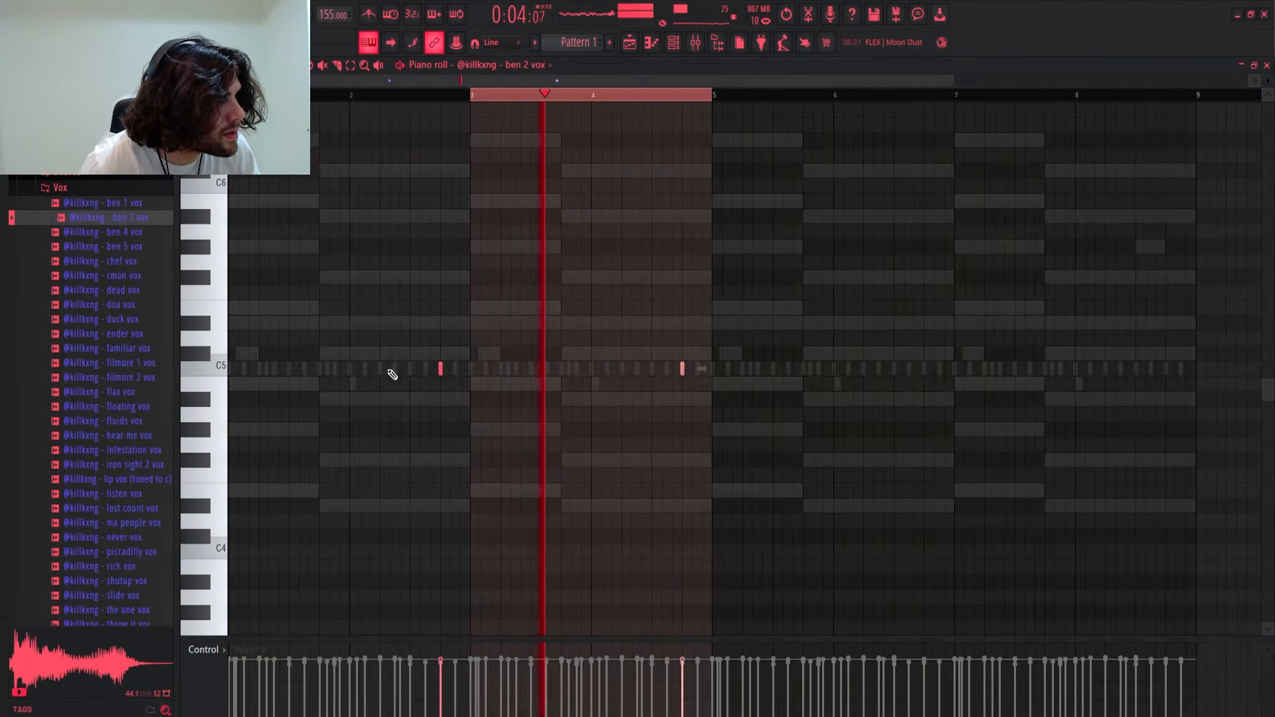
pyautogui.keyDown('ctrl'); pyautogui.rightClick(392, 374); pyautogui.keyUp('ctrl')
pyautogui.keyDown('ctrl'); pyautogui.rightClick(481, 376); pyautogui.keyUp('ctrl')
pyautogui.rightClick(441, 369)
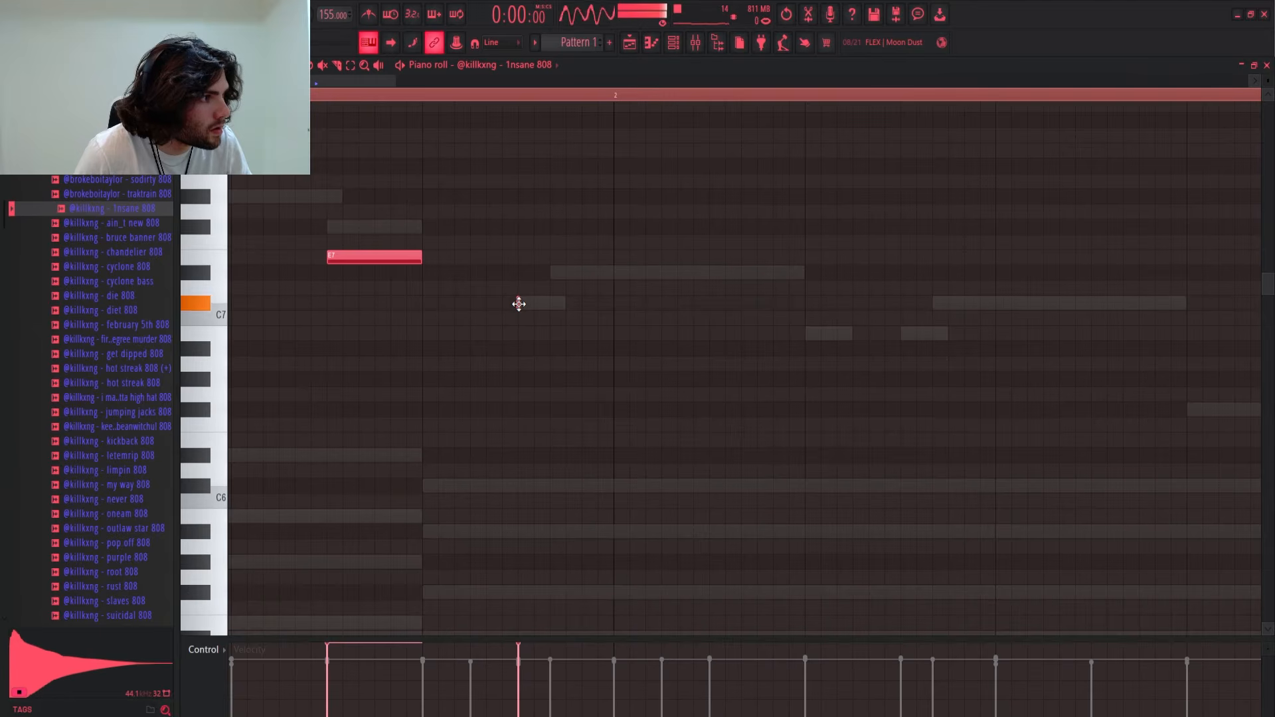
# - Move the short 1nsane 808 note near the end of bar 1 up to D#7 and play the pattern
pyautogui.moveTo(519, 302); pyautogui.dragTo(512, 273)
pyautogui.scroll(-3, 498, 365)
pyautogui.press('space')
pyautogui.scroll(2, 511, 352)
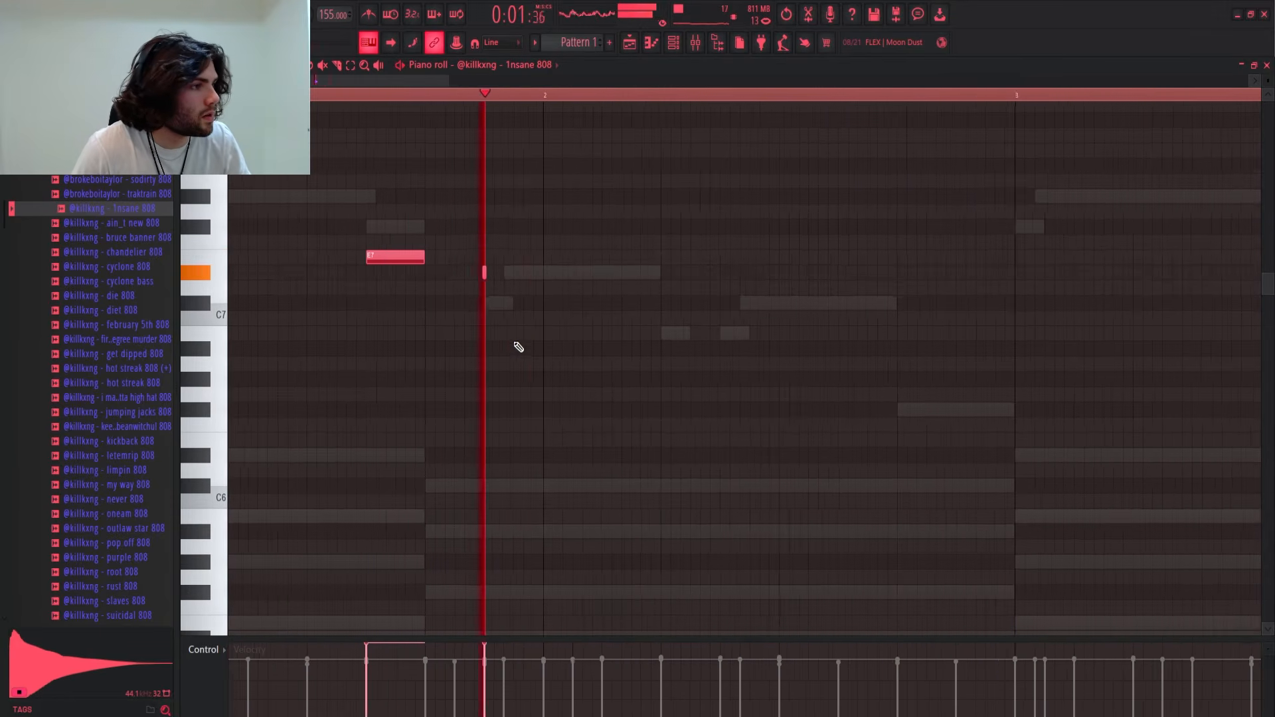
# - Add short 1nsane 808 notes on D#7 at the middle and near the end of bar 4
pyautogui.scroll(-3, 475, 362)
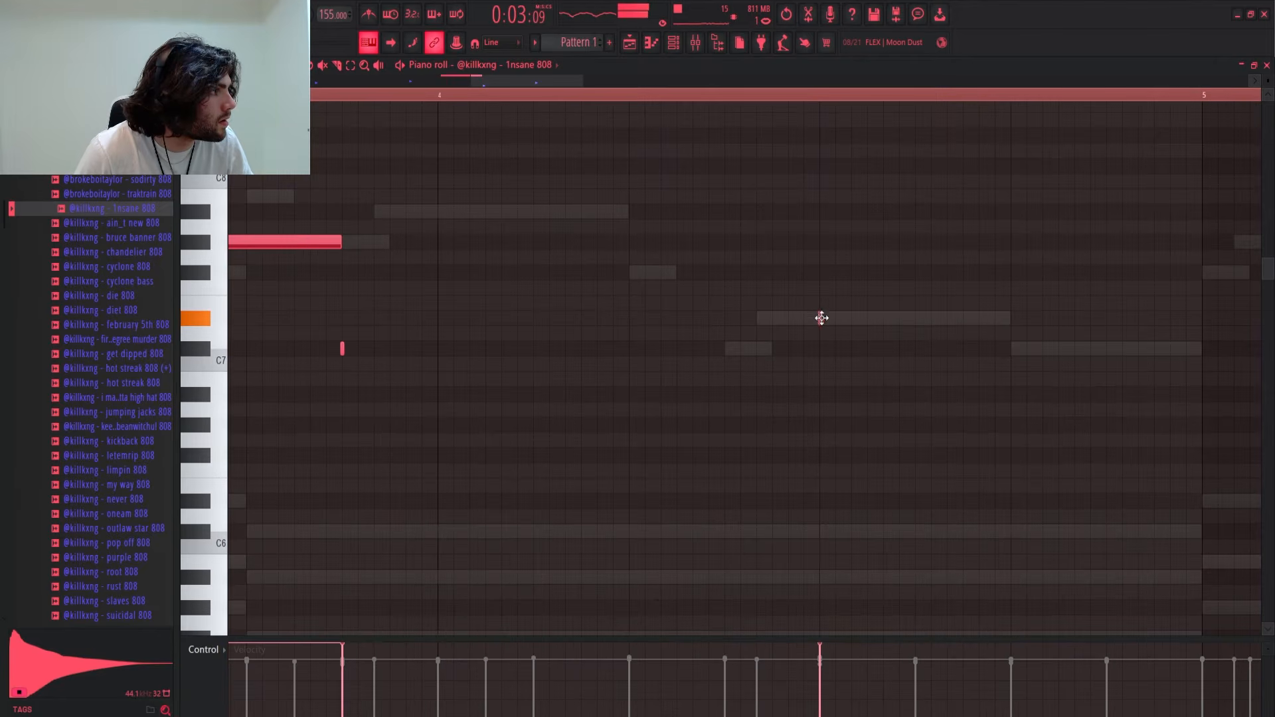
pyautogui.scroll(-3, 871, 386)
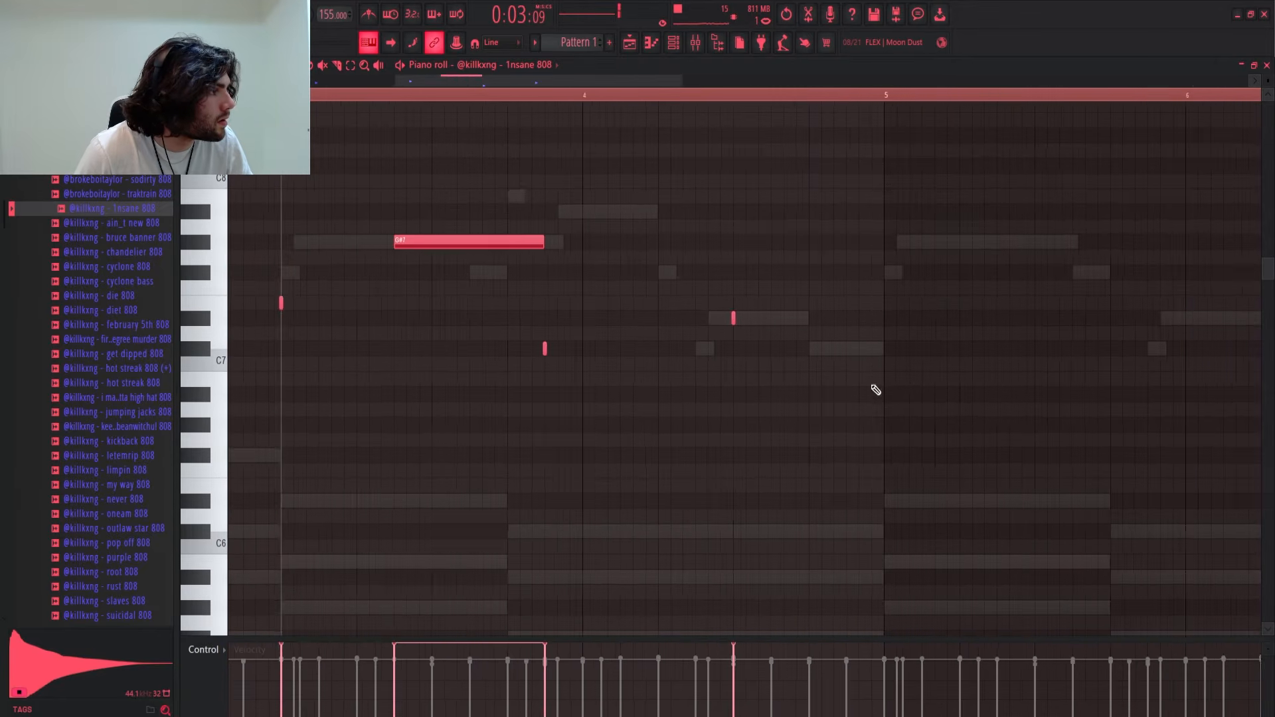
pyautogui.scroll(3, 874, 387)
pyautogui.click(740, 320)
pyautogui.scroll(-3, 592, 370)
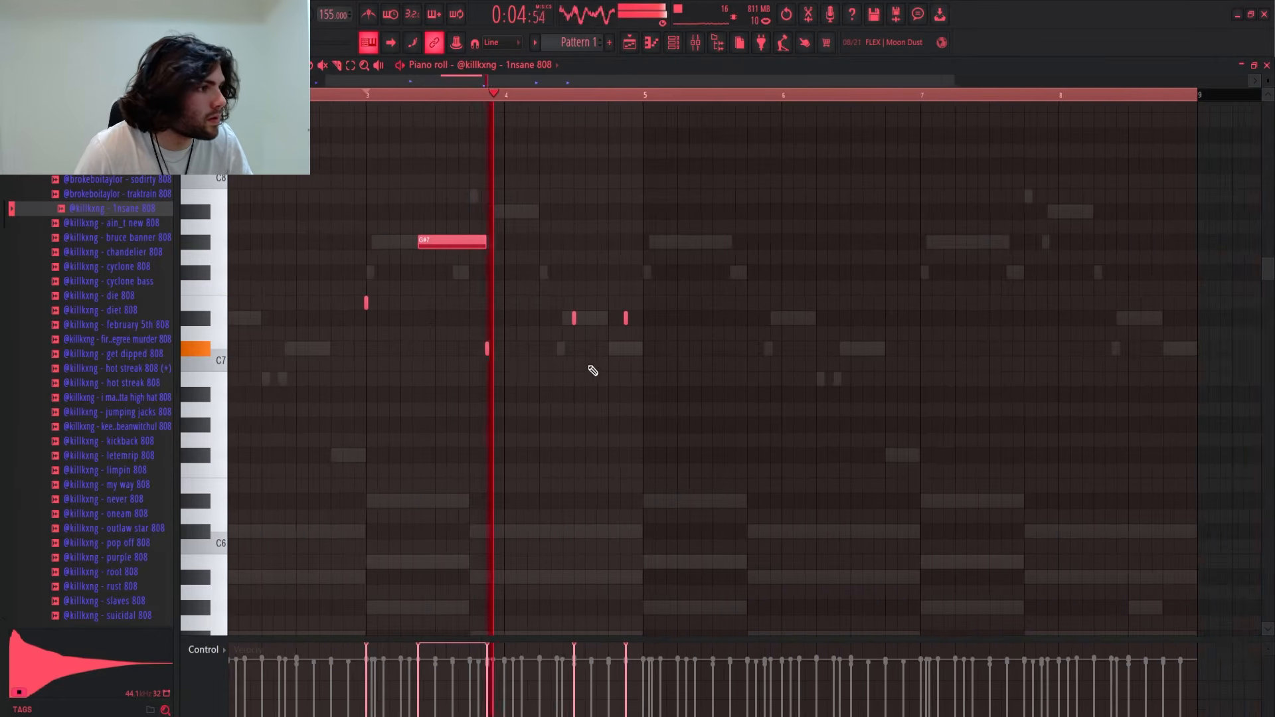
pyautogui.scroll(2, 560, 347)
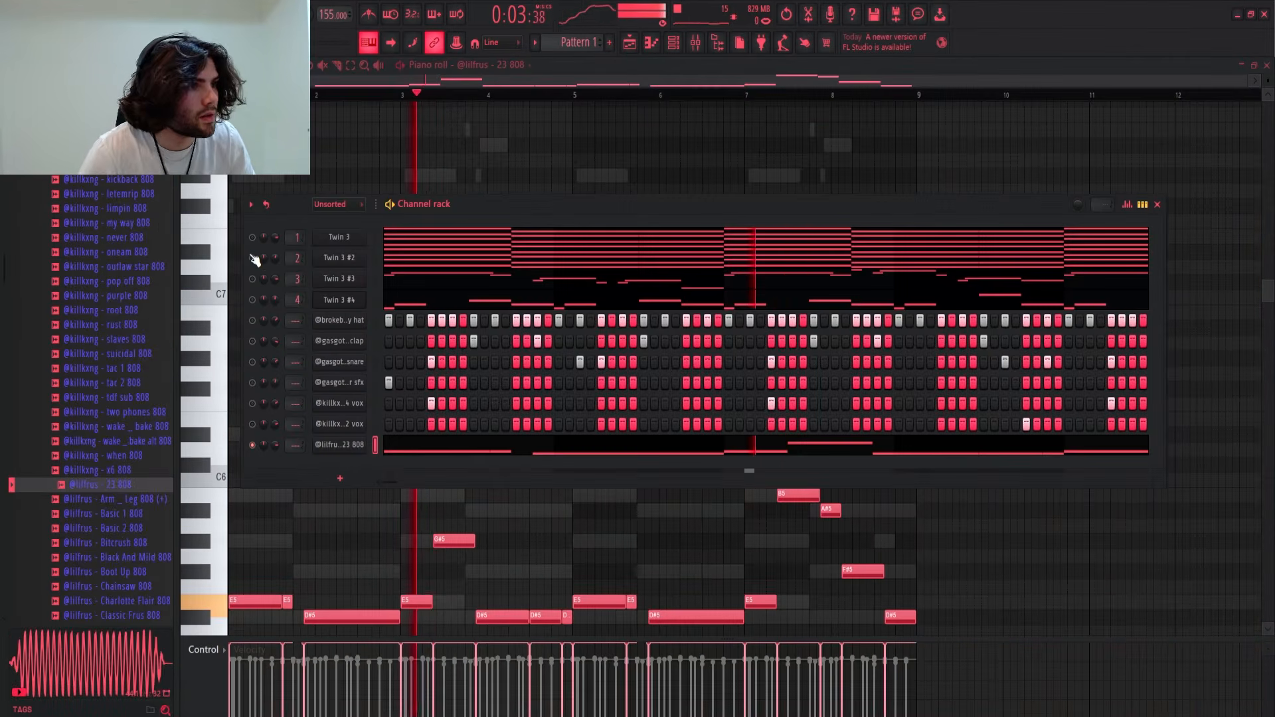
# - Toggle the Twin 3 and Twin 3 #4 channels on or off while playing the pattern to hear how the melodic layers combine
pyautogui.click(252, 238)
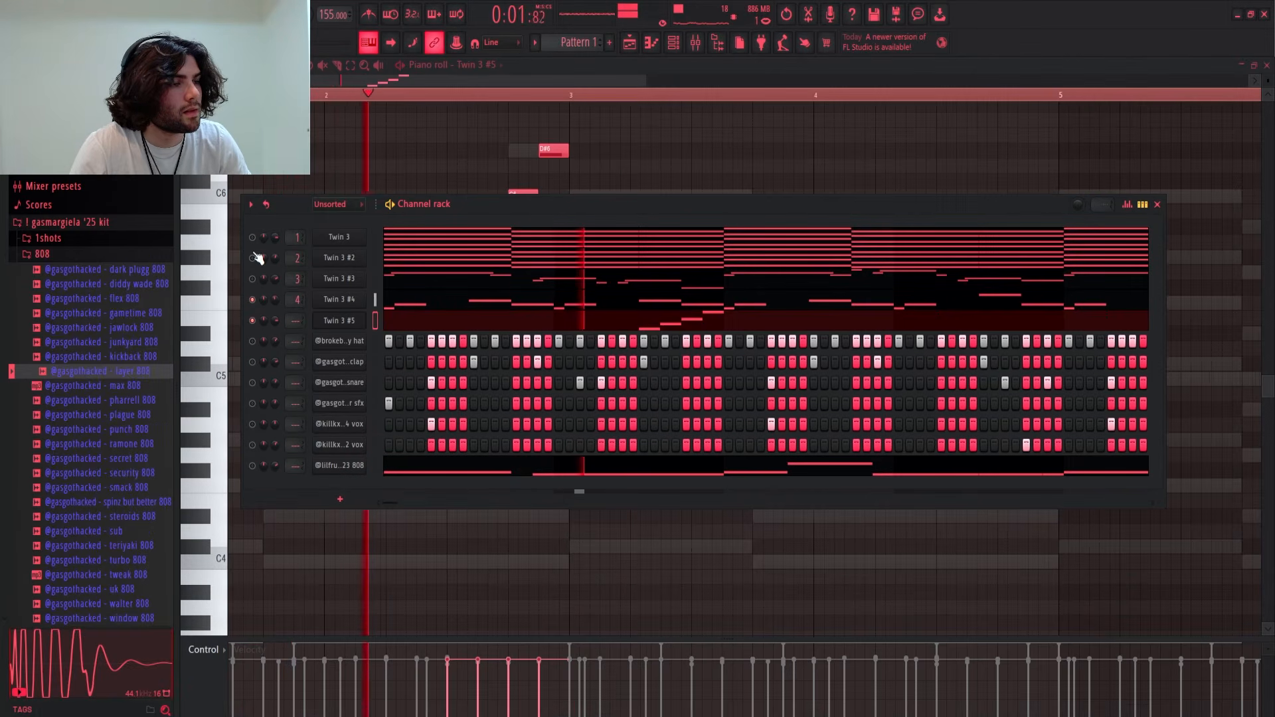
pyautogui.click(252, 238)
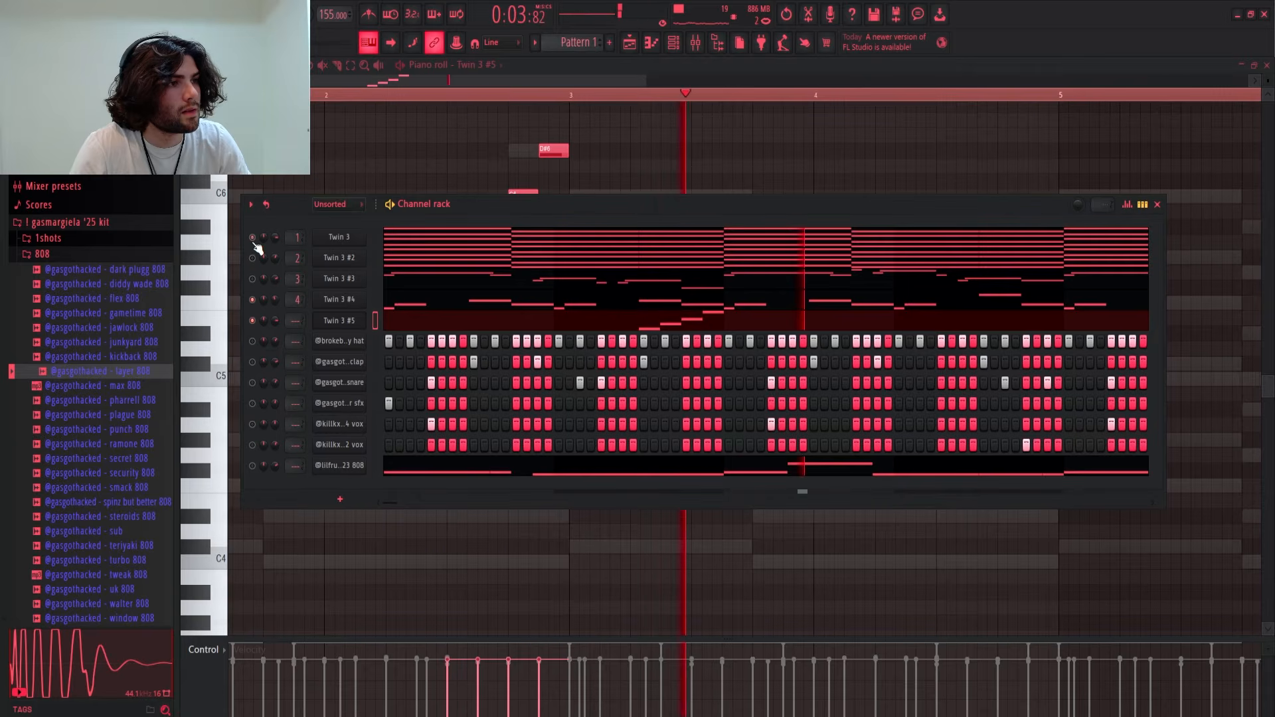
pyautogui.press('space')
pyautogui.press('space')
pyautogui.click(252, 299)
pyautogui.press('F6')
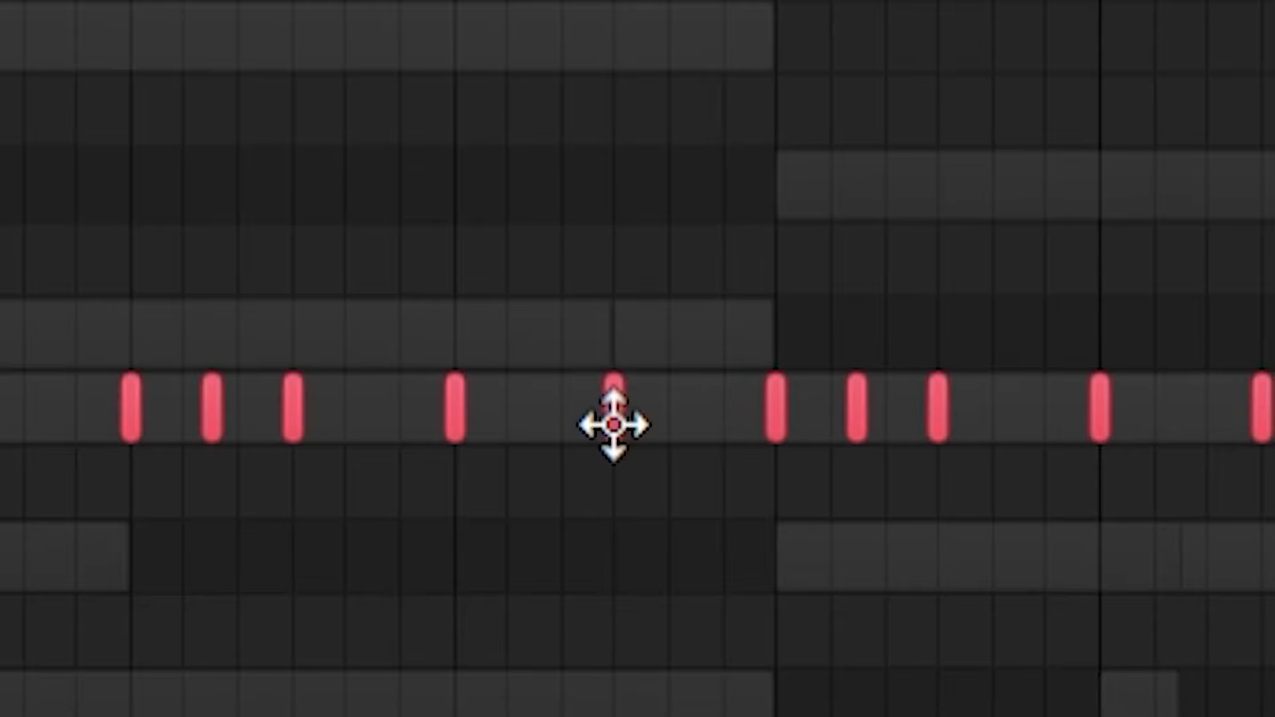
# - Examine the serenity hat pattern across the eight bars, including the spacing of its faster hits
pyautogui.scroll(-3, 465, 382)
pyautogui.moveTo(475, 390); pyautogui.dragTo(200, 349)
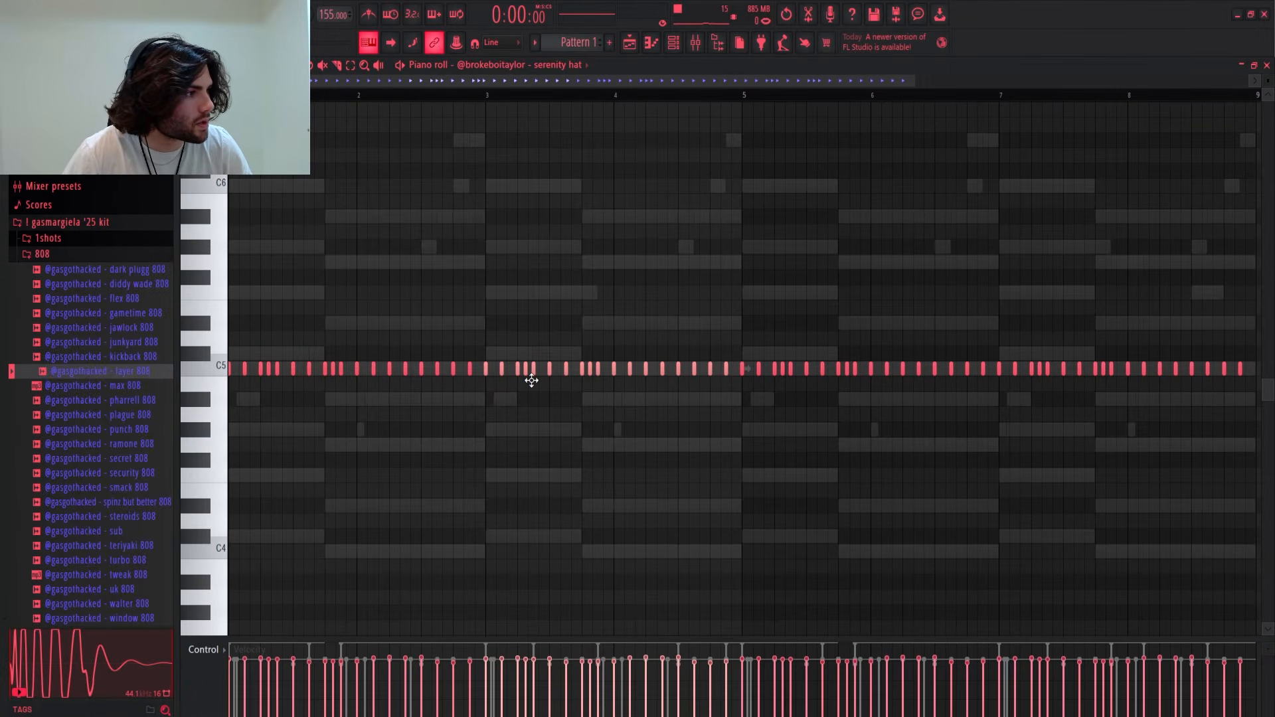
pyautogui.scroll(4, 279, 398)
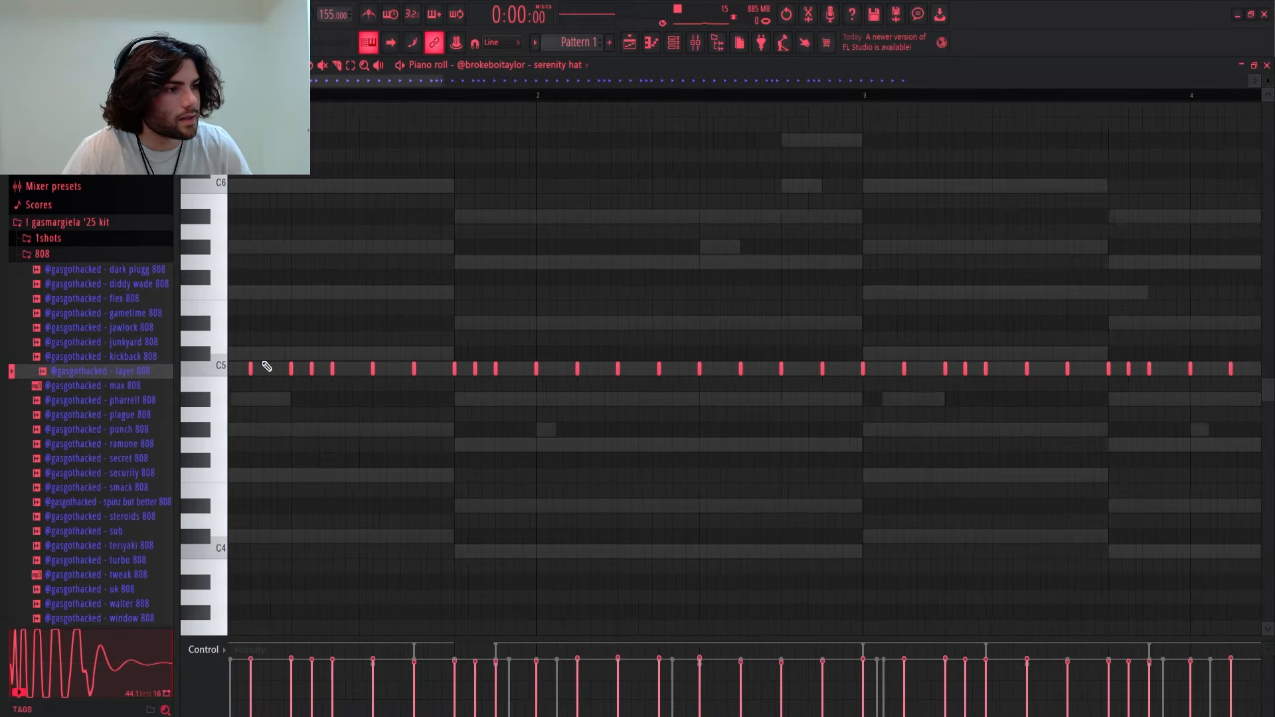
pyautogui.moveTo(542, 335); pyautogui.dragTo(576, 405)
pyautogui.scroll(2, 555, 383)
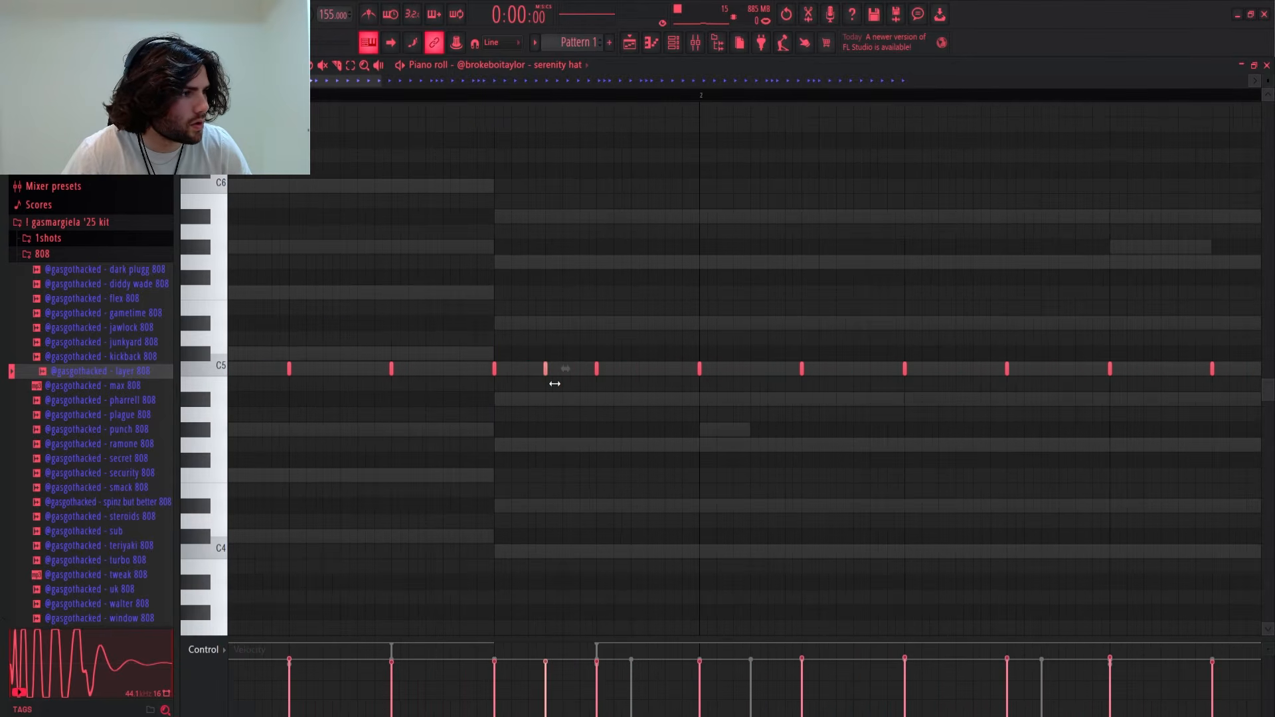
pyautogui.scroll(-6, 507, 427)
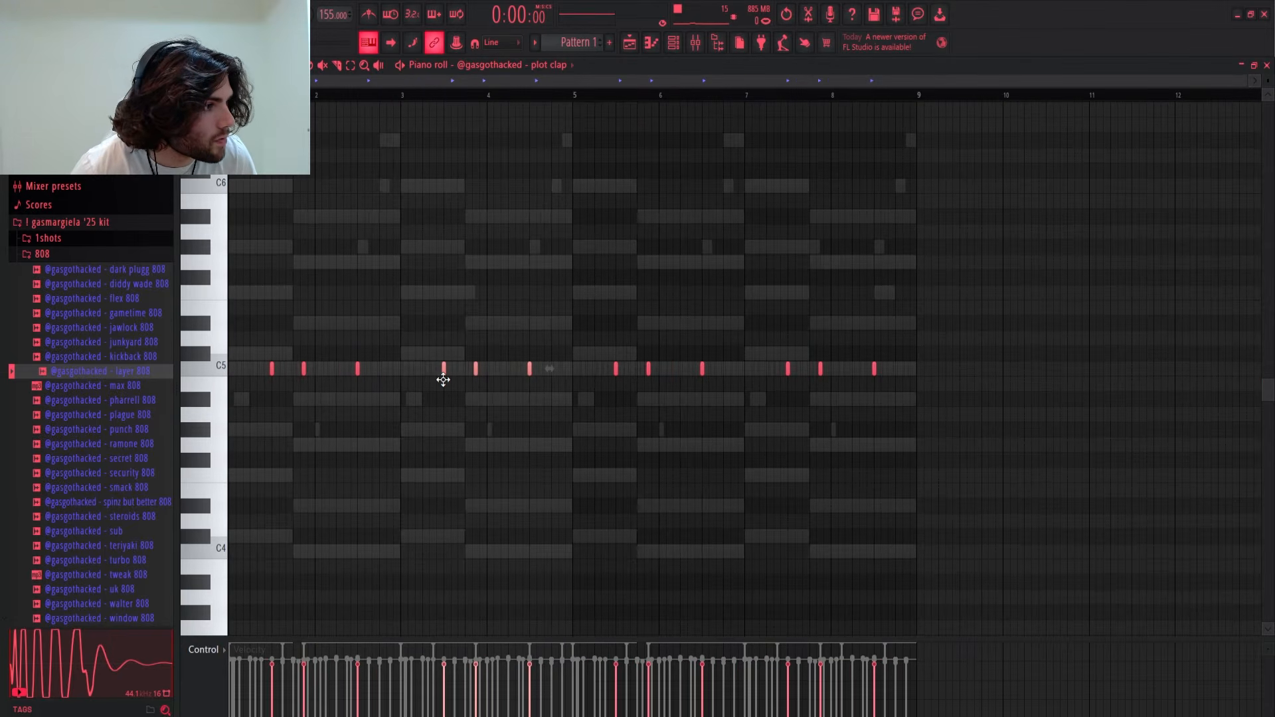
# - Examine the note placements of the plot clap, buster sfx and ben 4 vox channels
pyautogui.scroll(3, 284, 433)
pyautogui.scroll(-3, 262, 436)
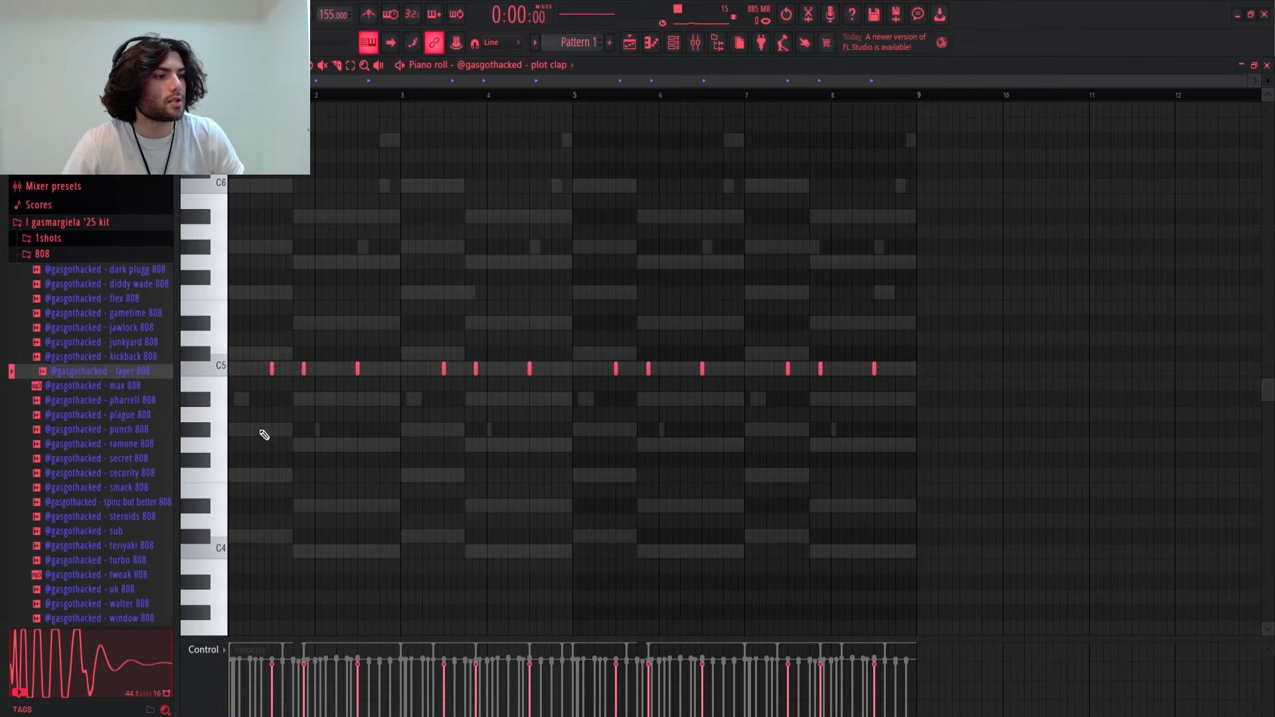
pyautogui.scroll(3, 362, 381)
pyautogui.scroll(-2, 370, 418)
pyautogui.scroll(2, 336, 391)
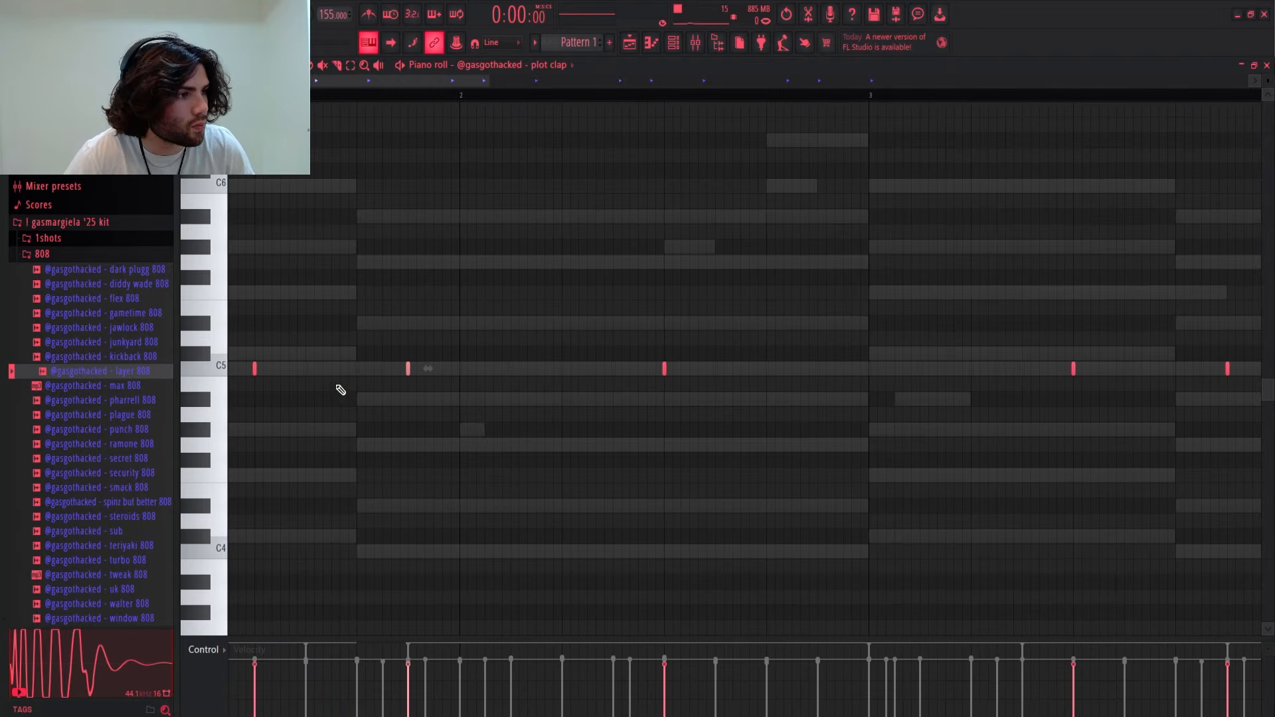
pyautogui.scroll(-1, 417, 464)
pyautogui.scroll(-3, 412, 457)
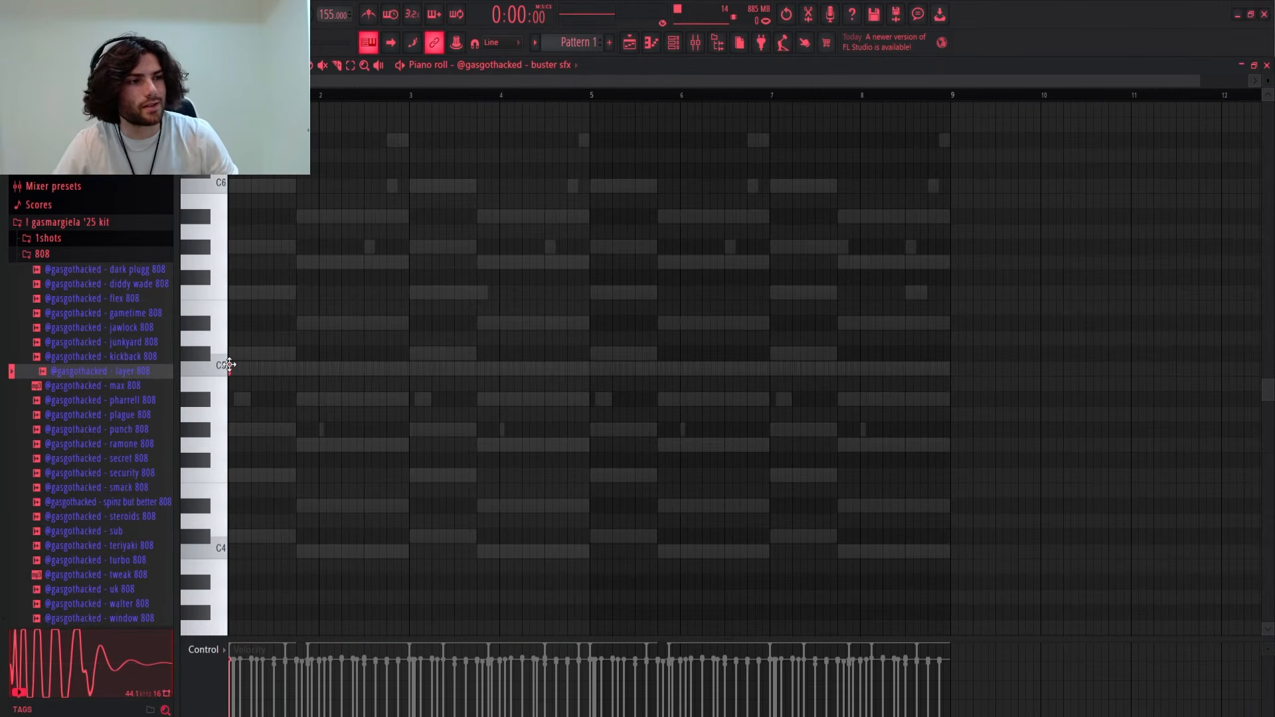
pyautogui.click(229, 365)
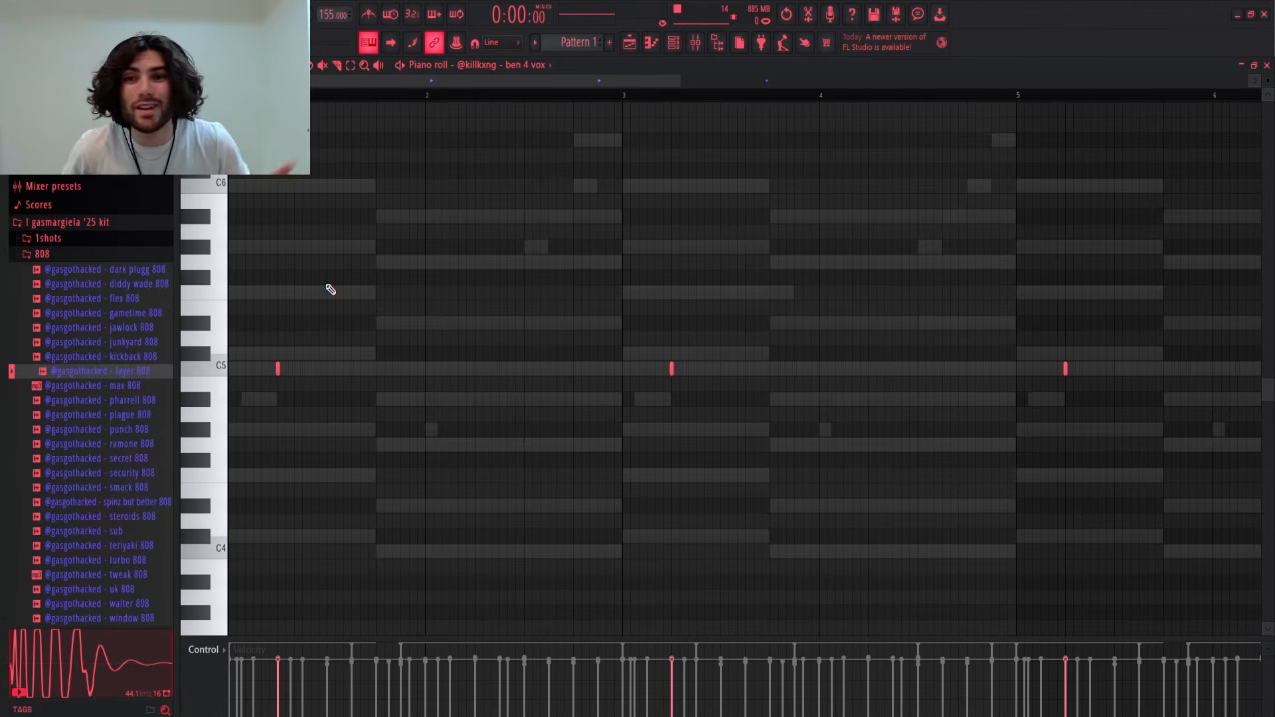
pyautogui.scroll(-3, 436, 321)
pyautogui.press('space')
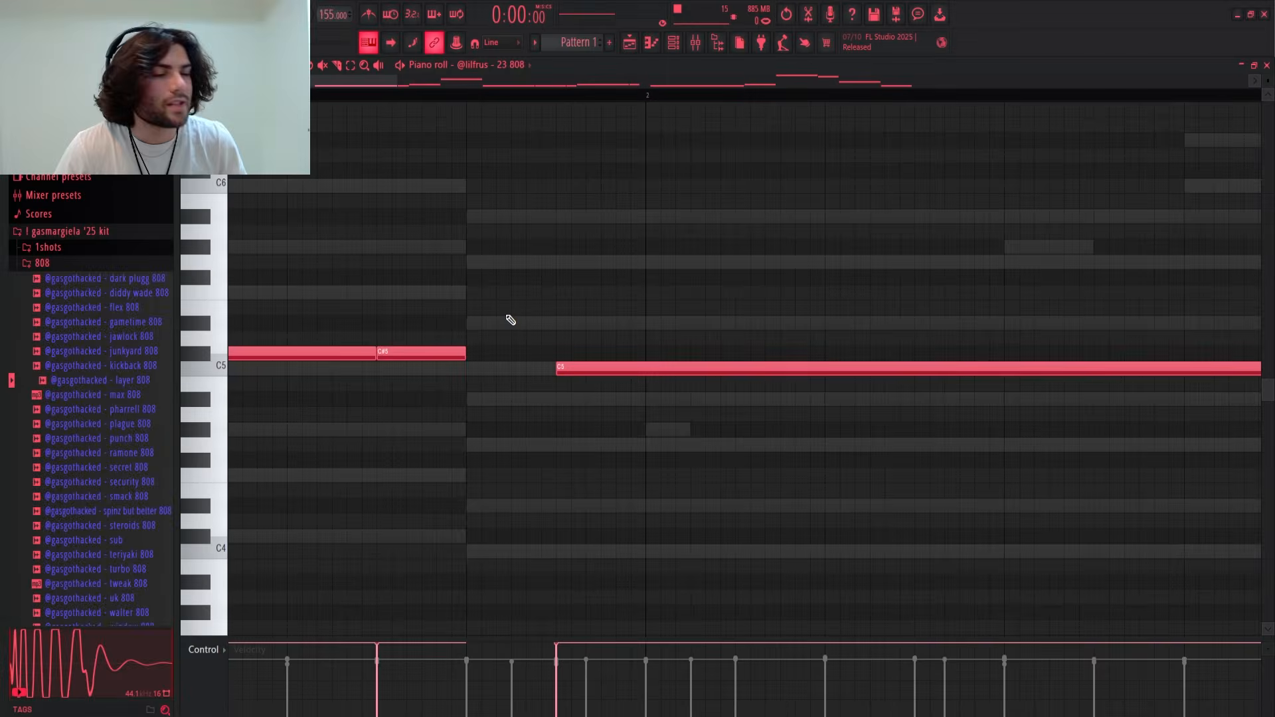
# - Check the volume envelope in the 23 808 channel's sampler settings and return to its notes
pyautogui.scroll(2, 463, 395)
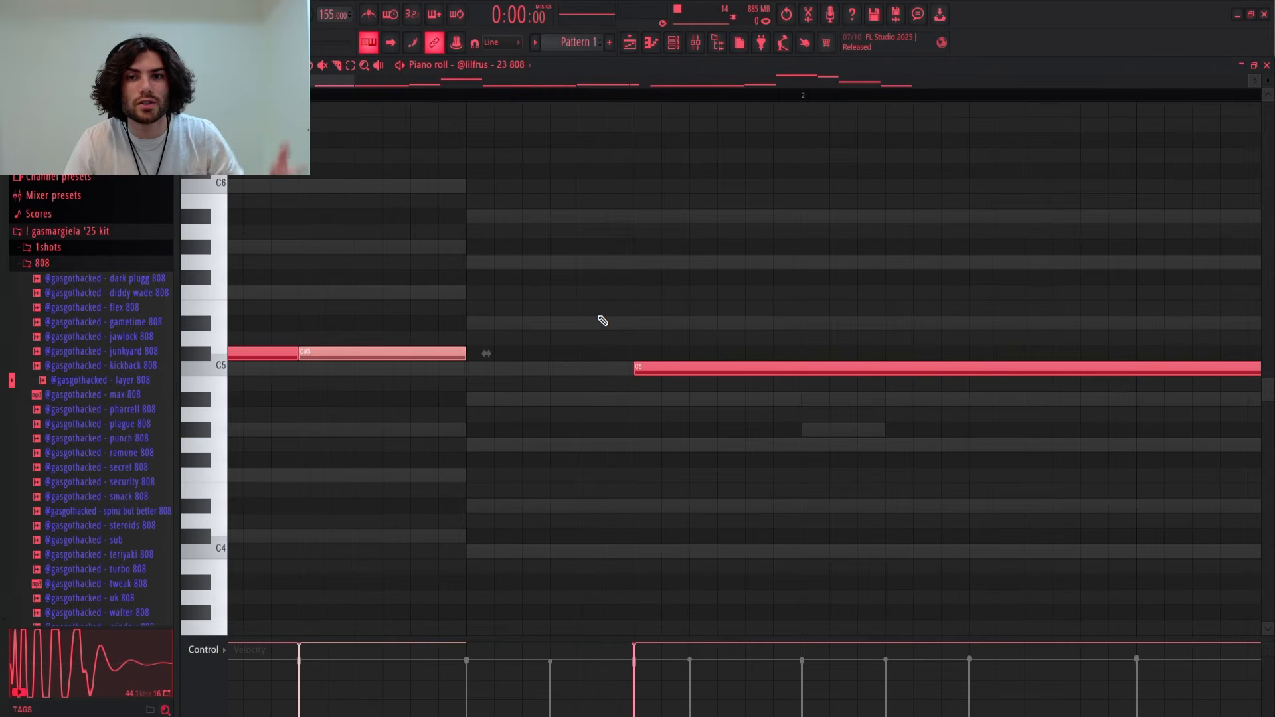
pyautogui.click(673, 42)
pyautogui.click(342, 469)
pyautogui.click(302, 226)
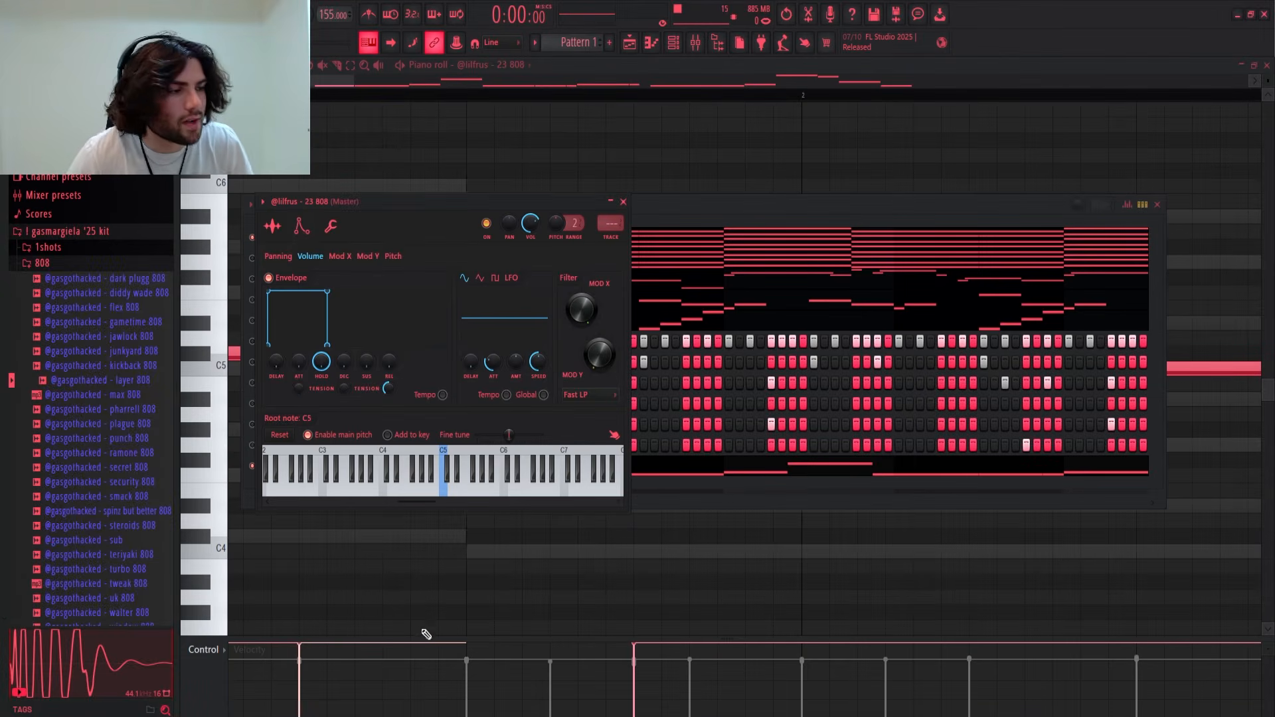
pyautogui.click(429, 596)
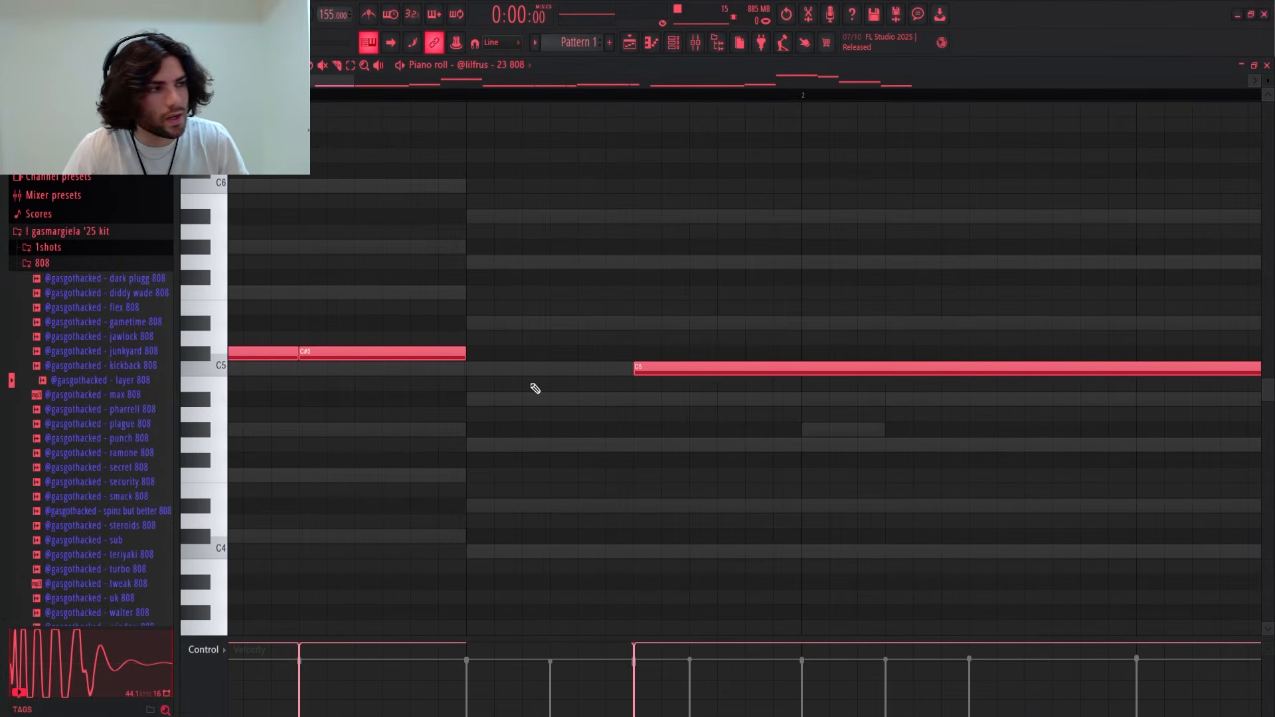
# - Play the start of the 23 808 line and examine its notes and the gap before the long C5 note
pyautogui.scroll(-3, 446, 349)
pyautogui.press('space')
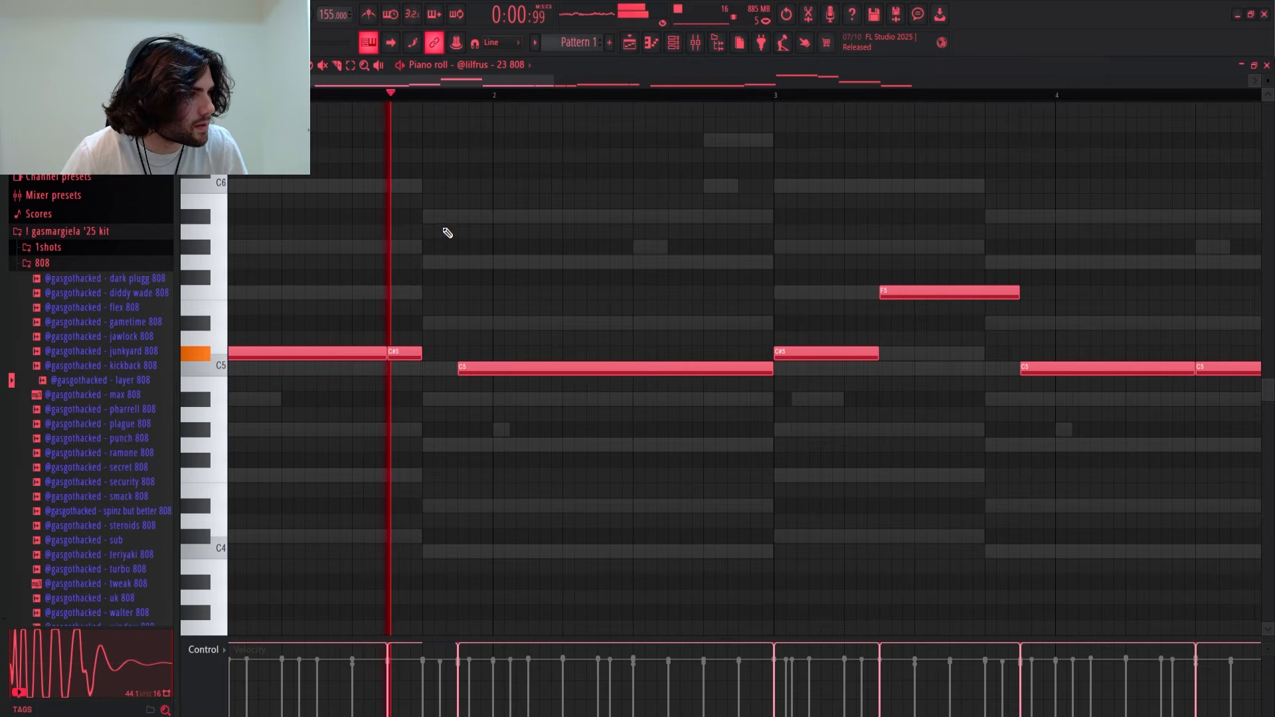
pyautogui.press('space')
pyautogui.scroll(3, 630, 345)
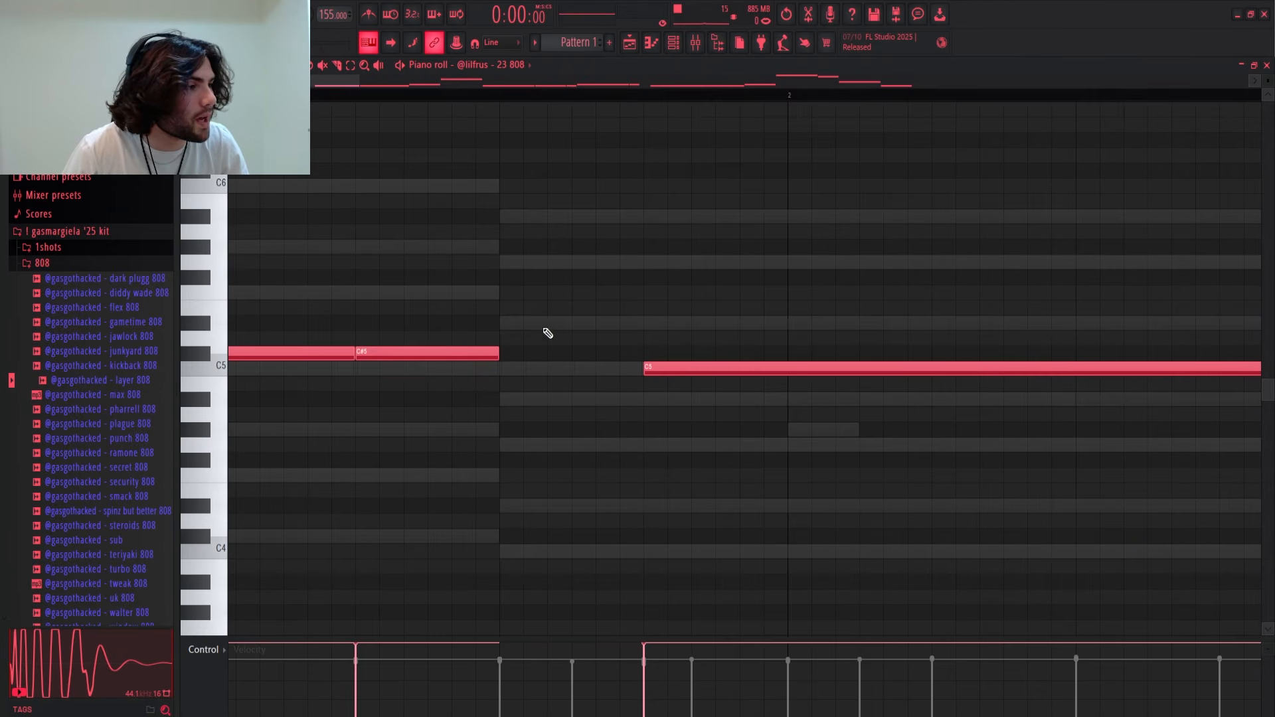
pyautogui.scroll(-6, 548, 333)
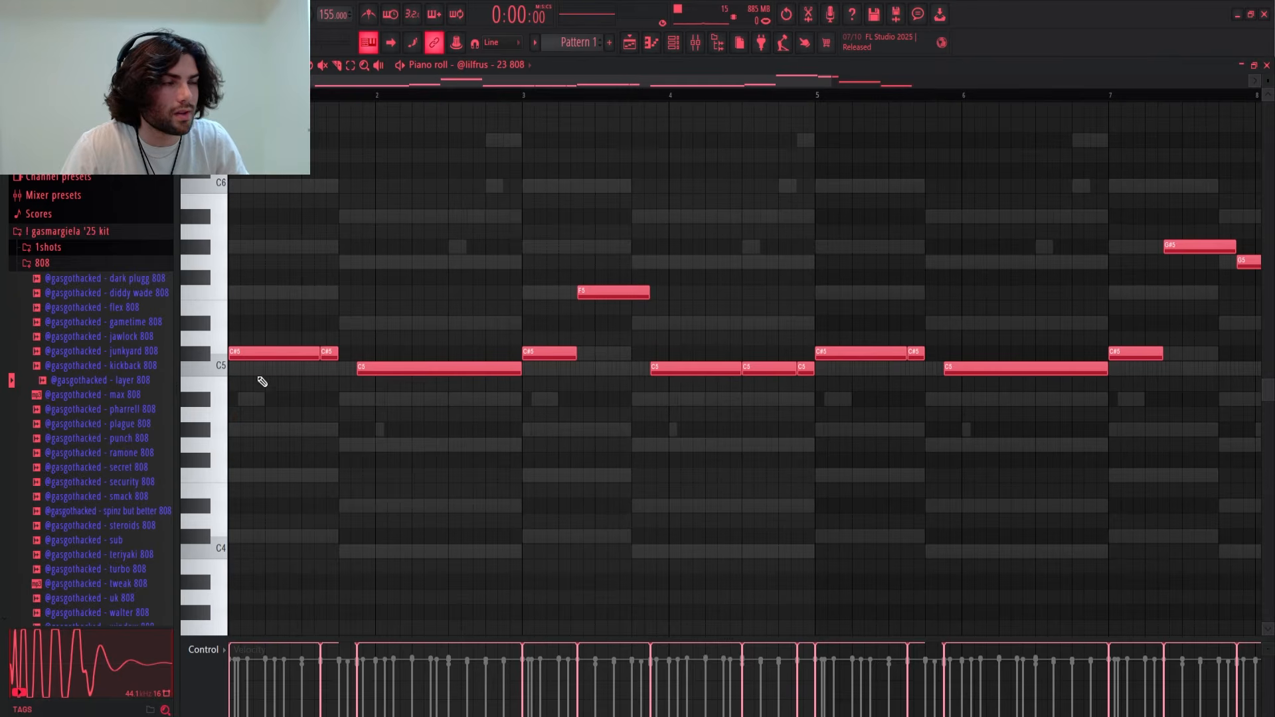
pyautogui.scroll(7, 293, 379)
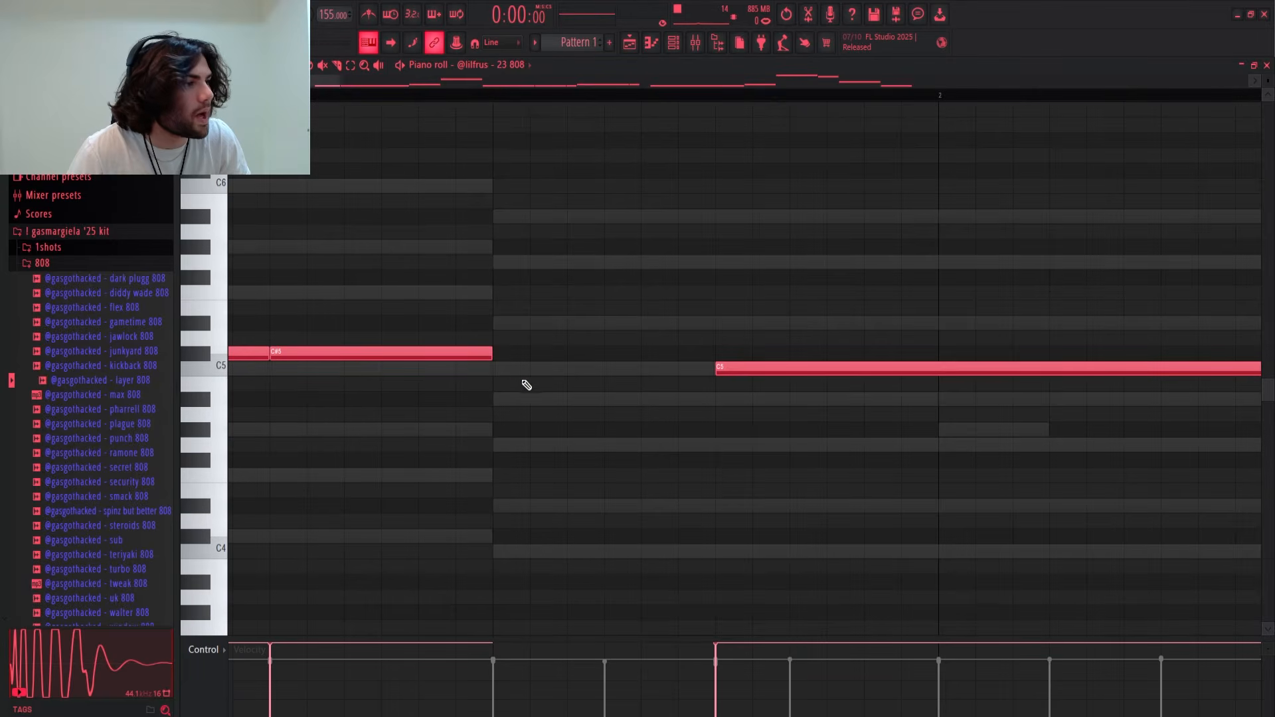
pyautogui.moveTo(507, 362); pyautogui.dragTo(712, 376)
pyautogui.scroll(-6, 535, 435)
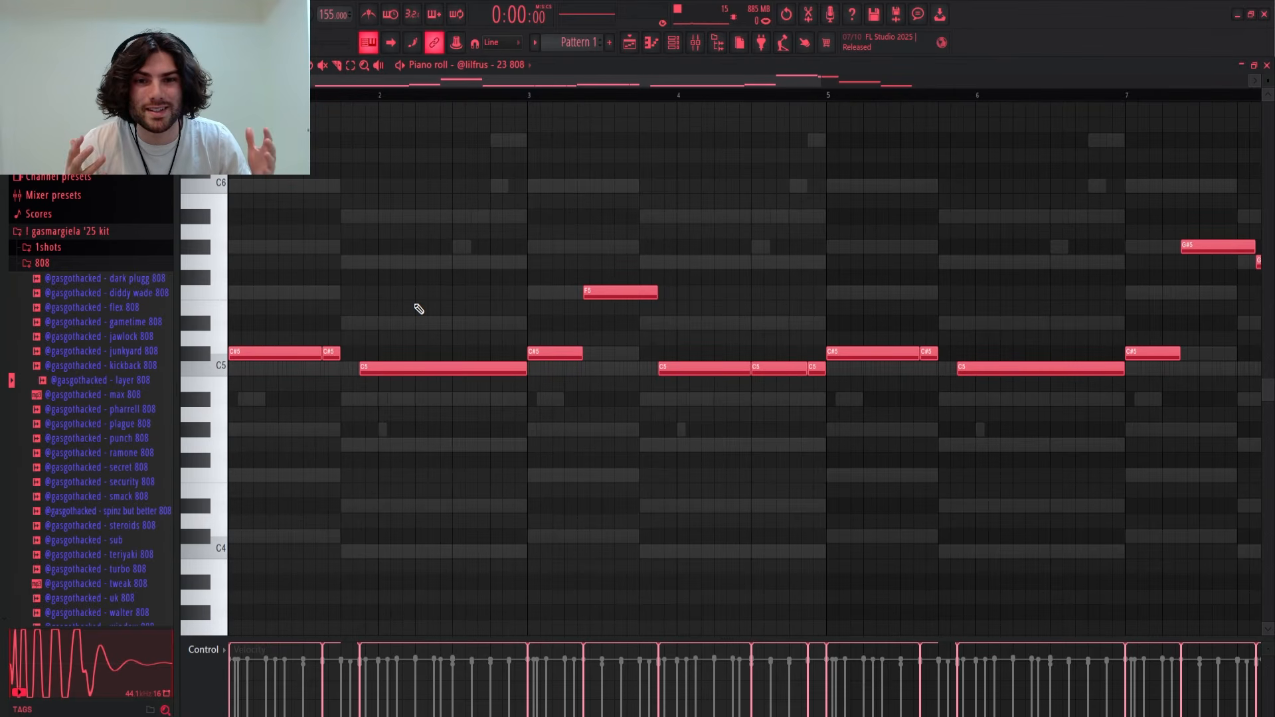
# - Play the full eight-bar pattern while viewing the complete 23 808 line
pyautogui.keyDown('ctrl'); pyautogui.scroll(-3, 543, 152); pyautogui.keyUp('ctrl')
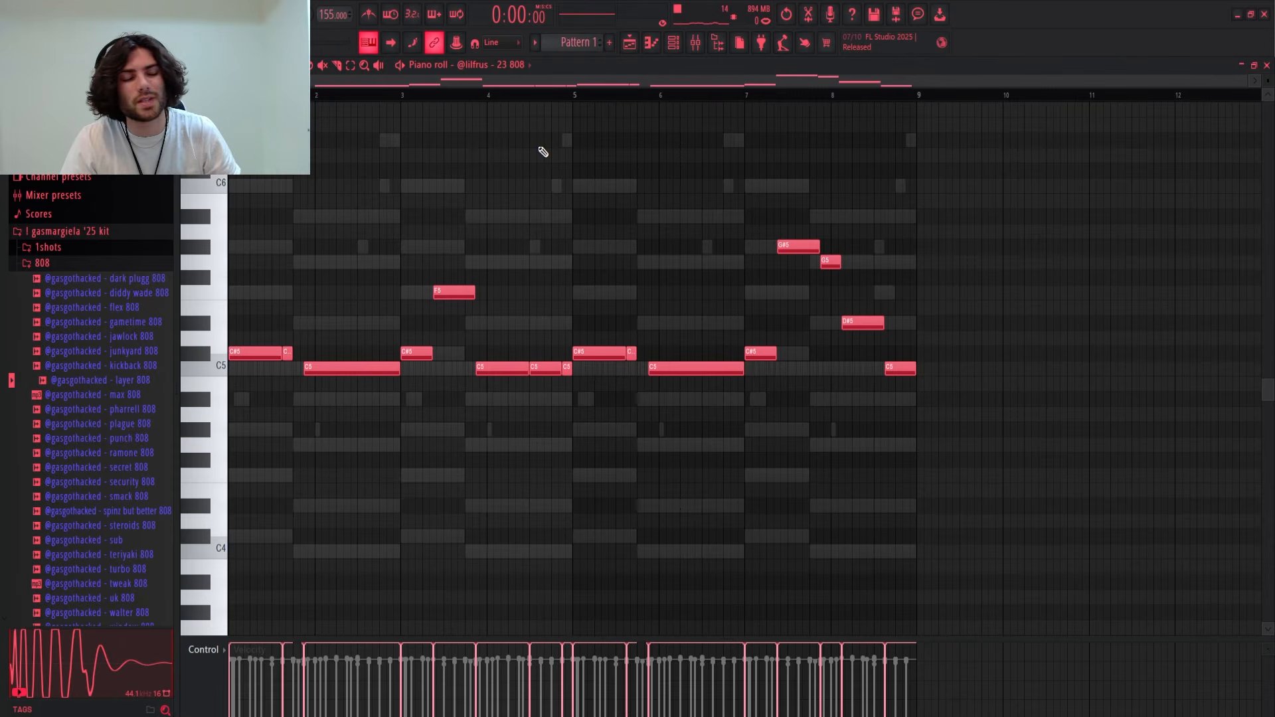
pyautogui.press('space')
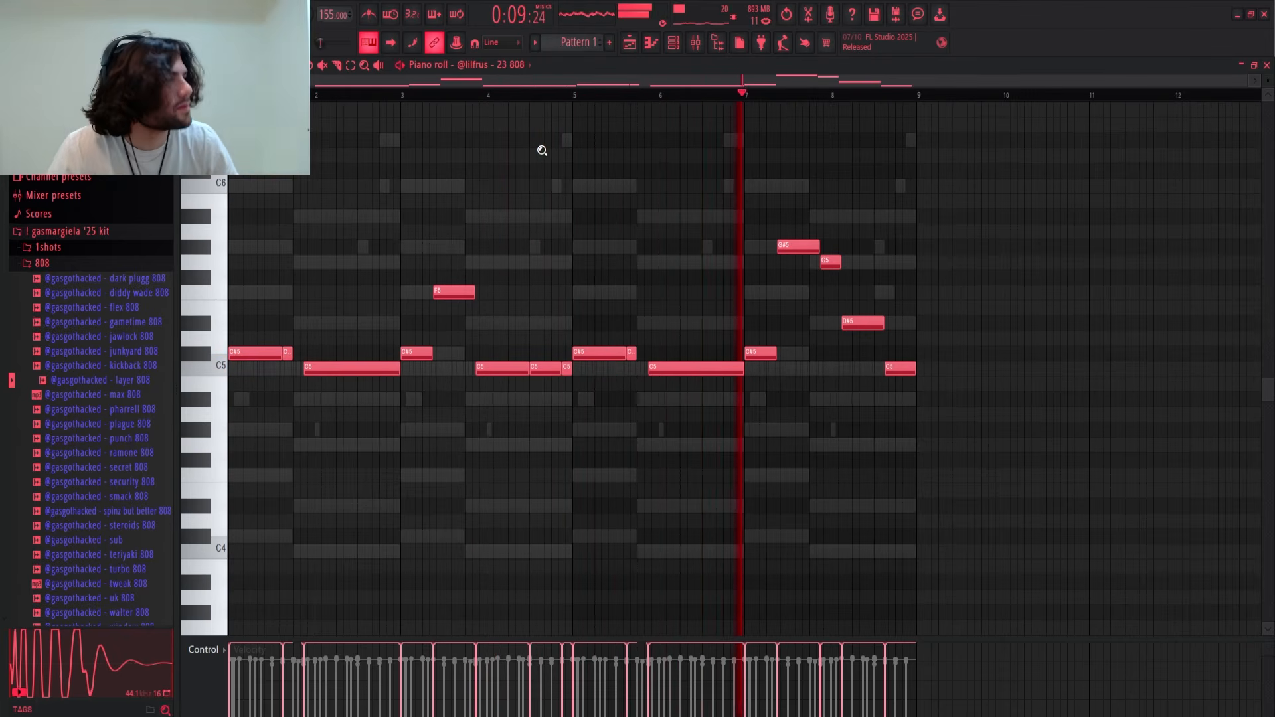
pyautogui.scroll(2, 542, 150)
pyautogui.scroll(-1, 458, 280)
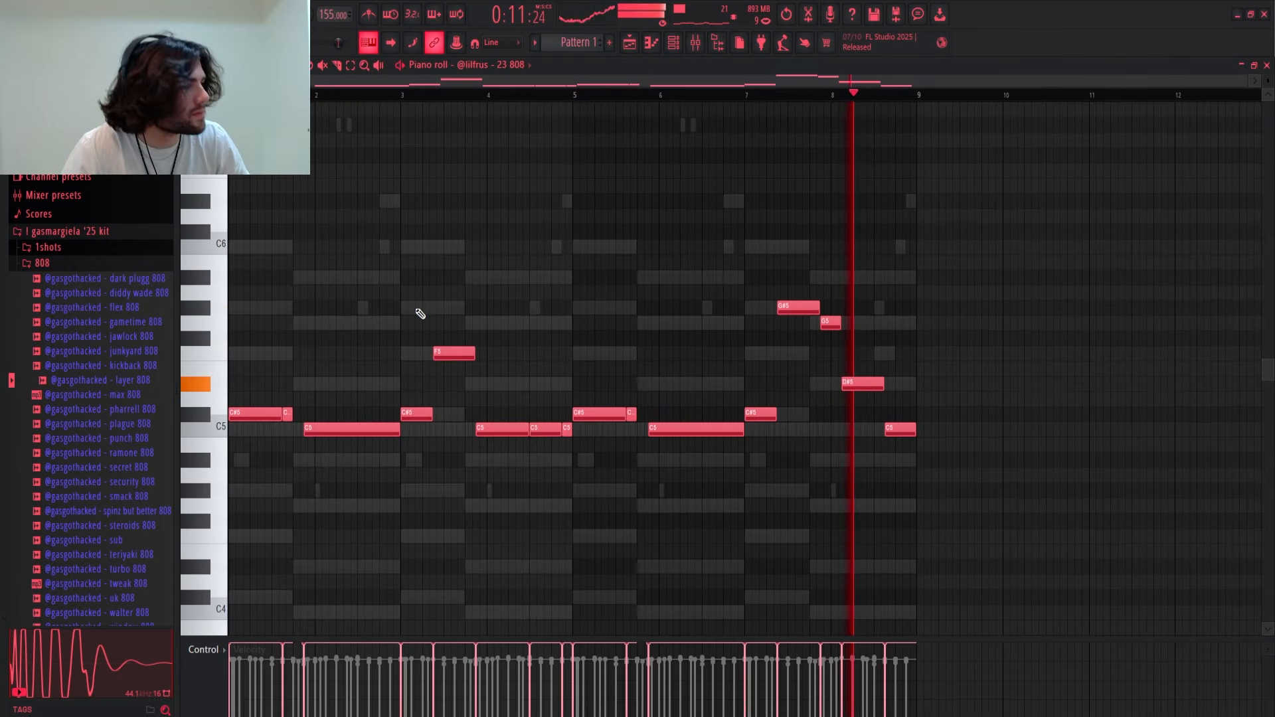
pyautogui.press('space')
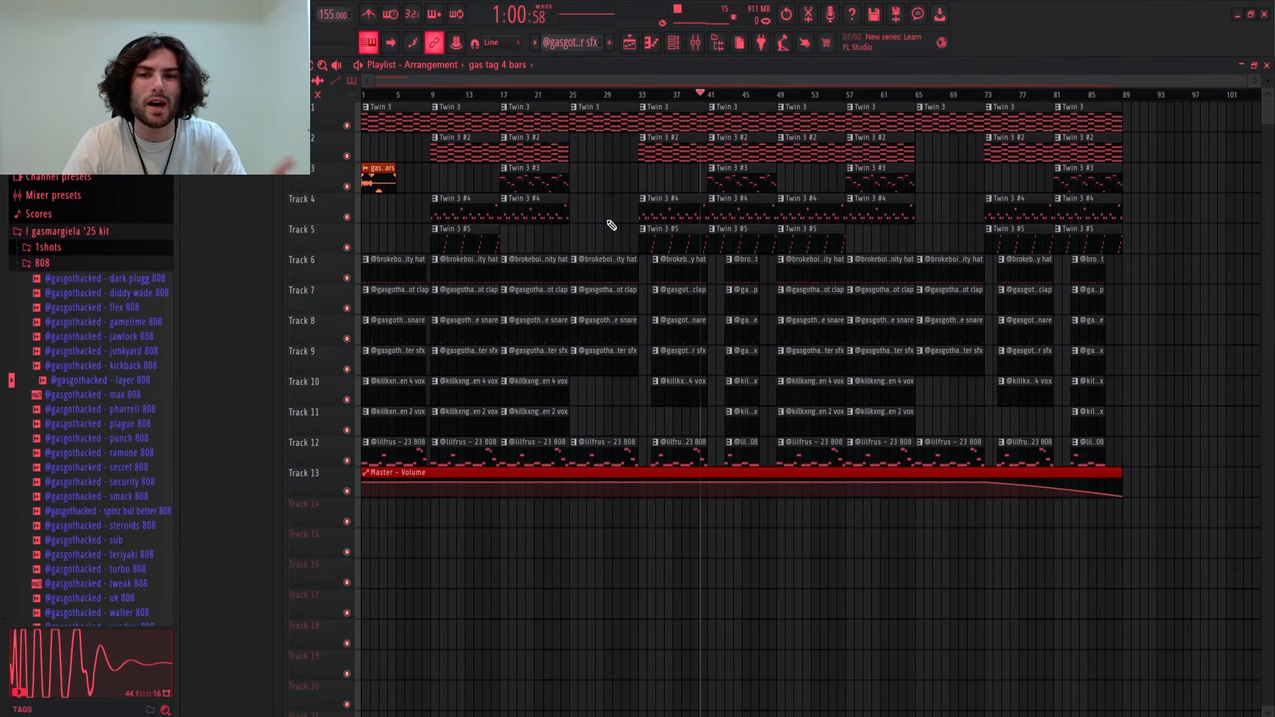
# - Examine the gaps in the drum, vox and 808 clips at bars 33 and 41 of the arrangement
pyautogui.scroll(5, 611, 226)
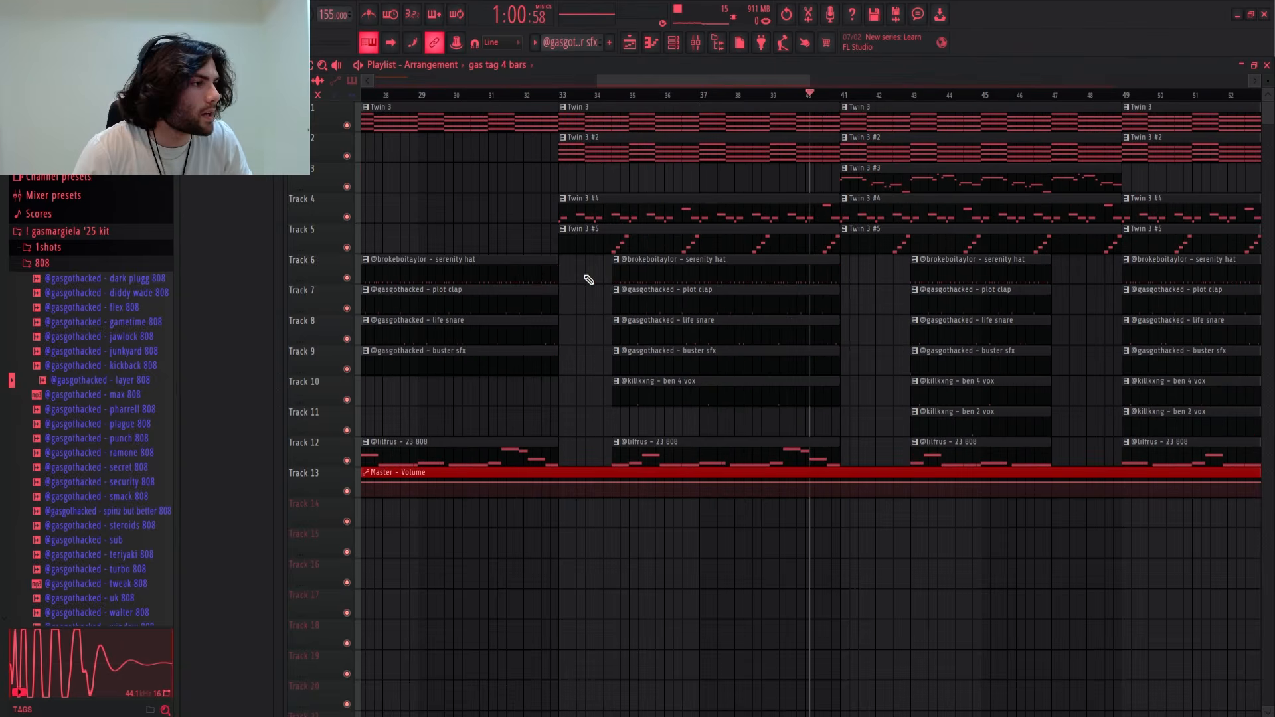
pyautogui.moveTo(575, 316); pyautogui.dragTo(600, 458)
pyautogui.scroll(1, 892, 389)
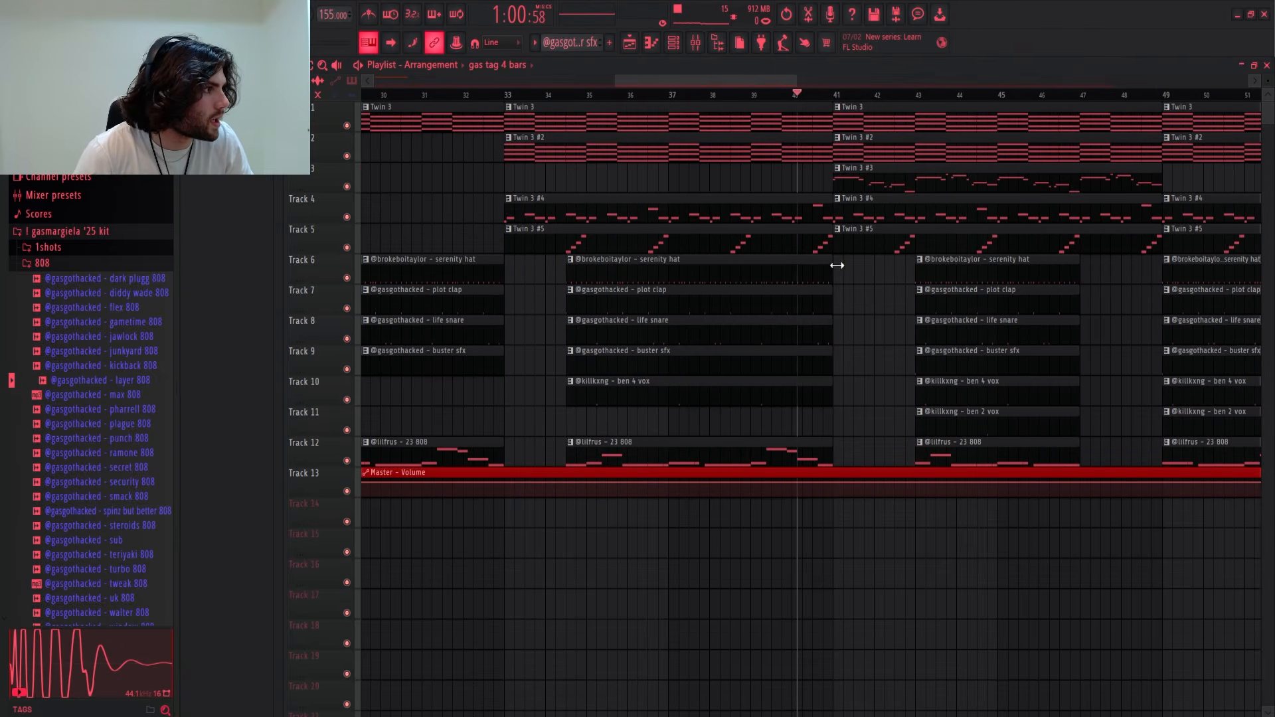
pyautogui.moveTo(847, 271); pyautogui.dragTo(900, 444)
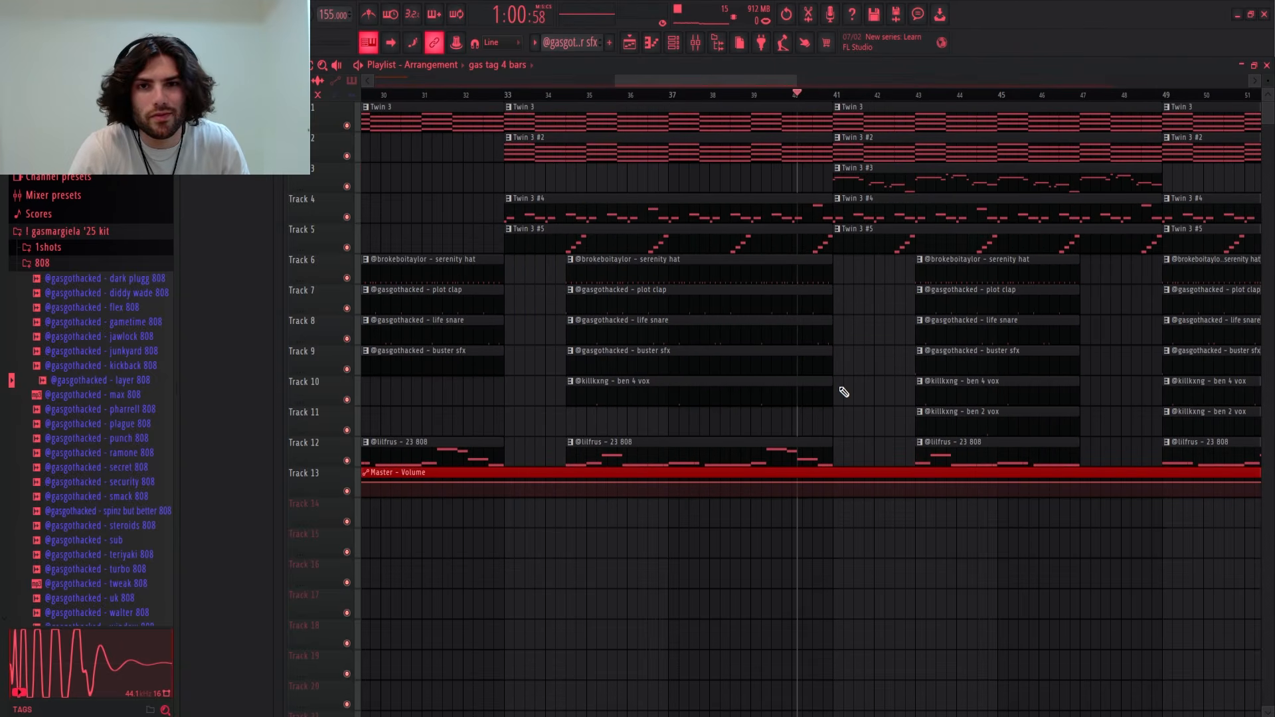
pyautogui.scroll(-5, 843, 391)
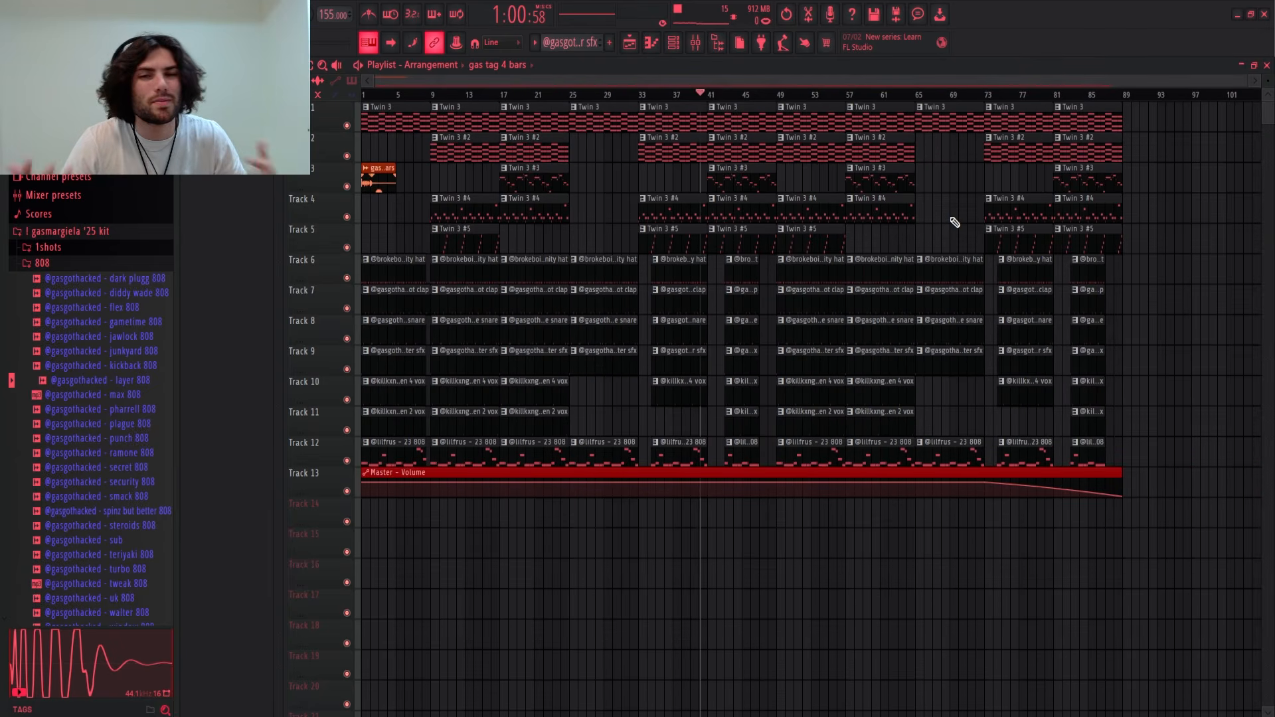
# - Play the arrangement around bar 24 and examine the melody tracks between bars 25 and 33
pyautogui.press('space')
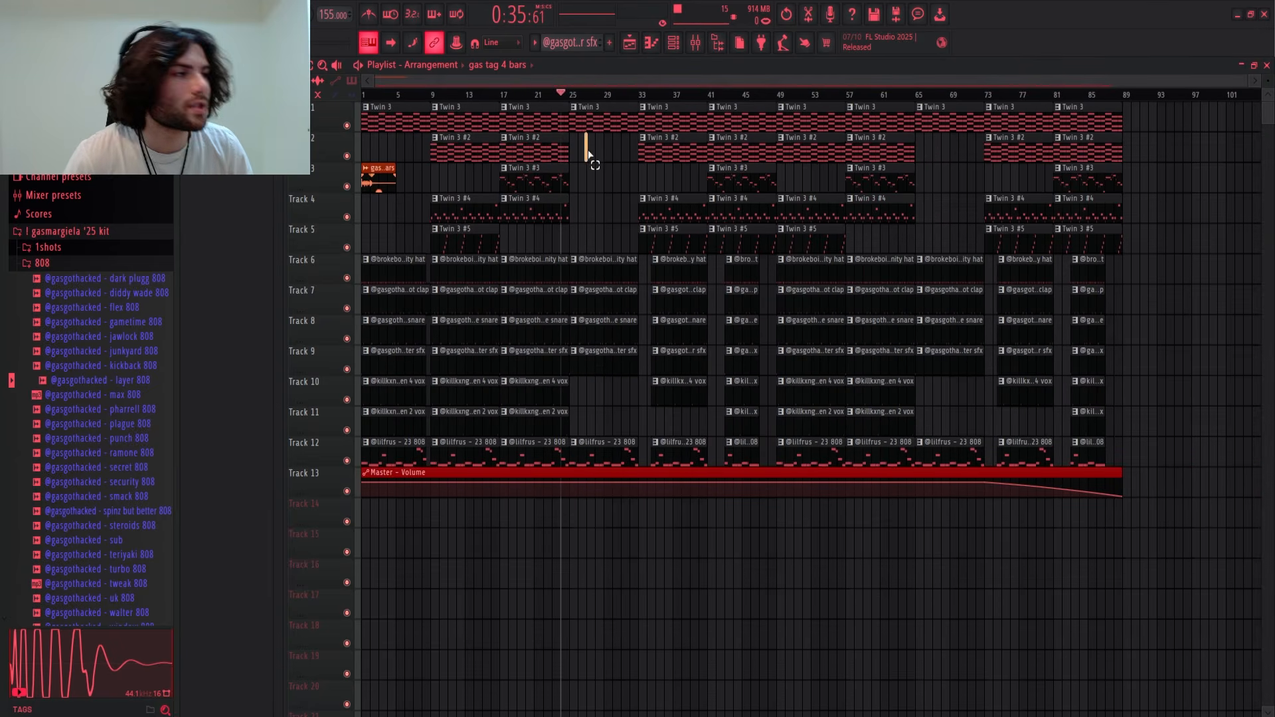
pyautogui.moveTo(587, 150); pyautogui.dragTo(601, 216)
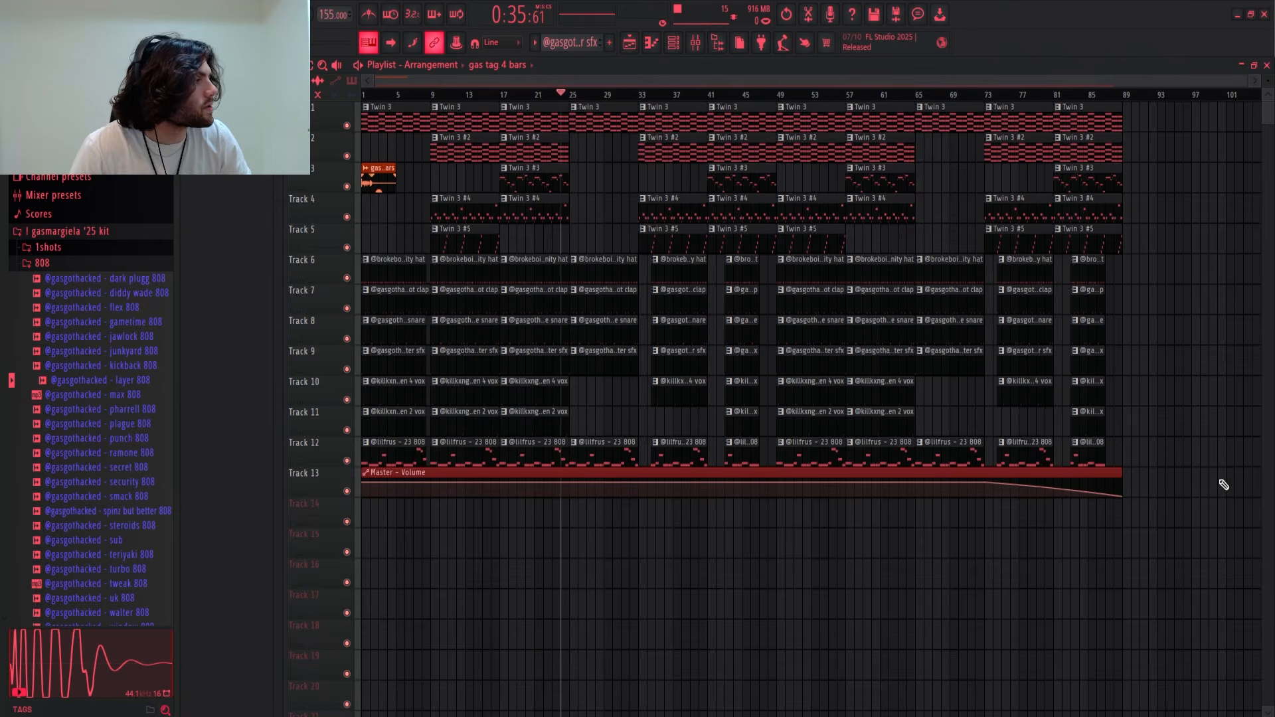
# - Examine the fade-out on the Master volume automation clip from bar 73 to the end of the track
pyautogui.scroll(3, 1207, 506)
pyautogui.moveTo(1206, 506); pyautogui.dragTo(933, 487)
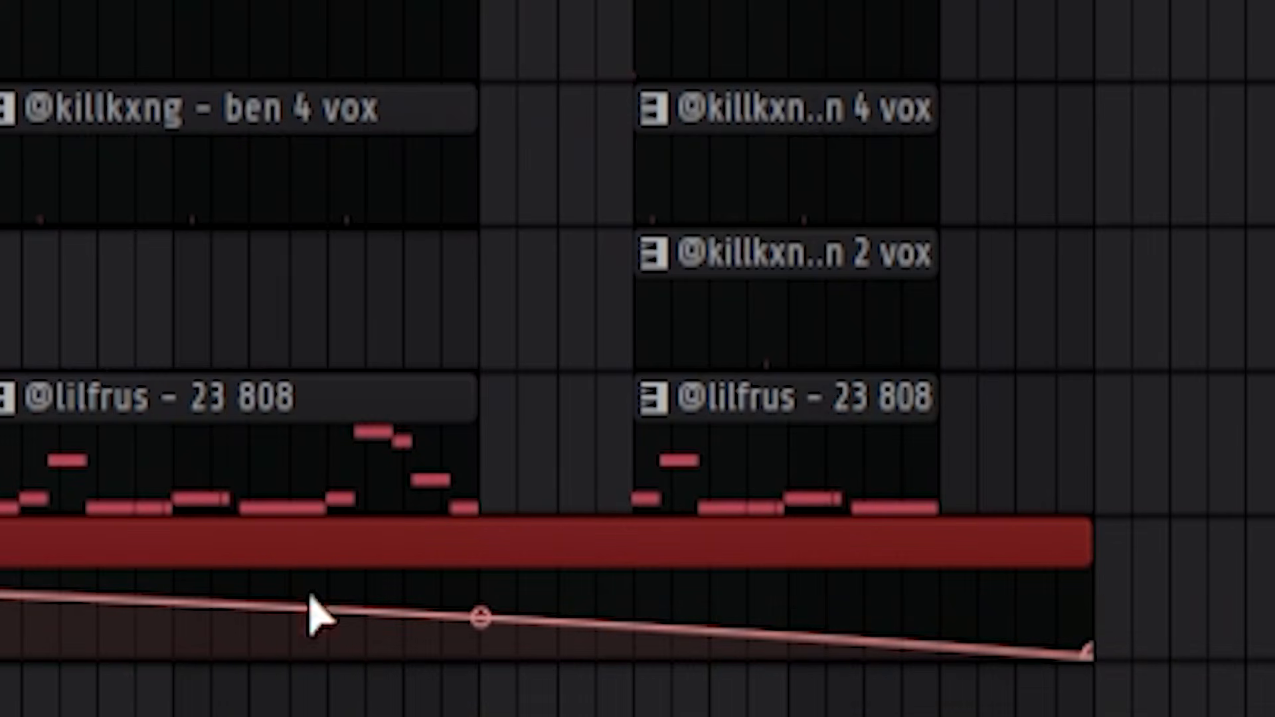
pyautogui.scroll(1, 1111, 482)
pyautogui.scroll(-4, 1062, 499)
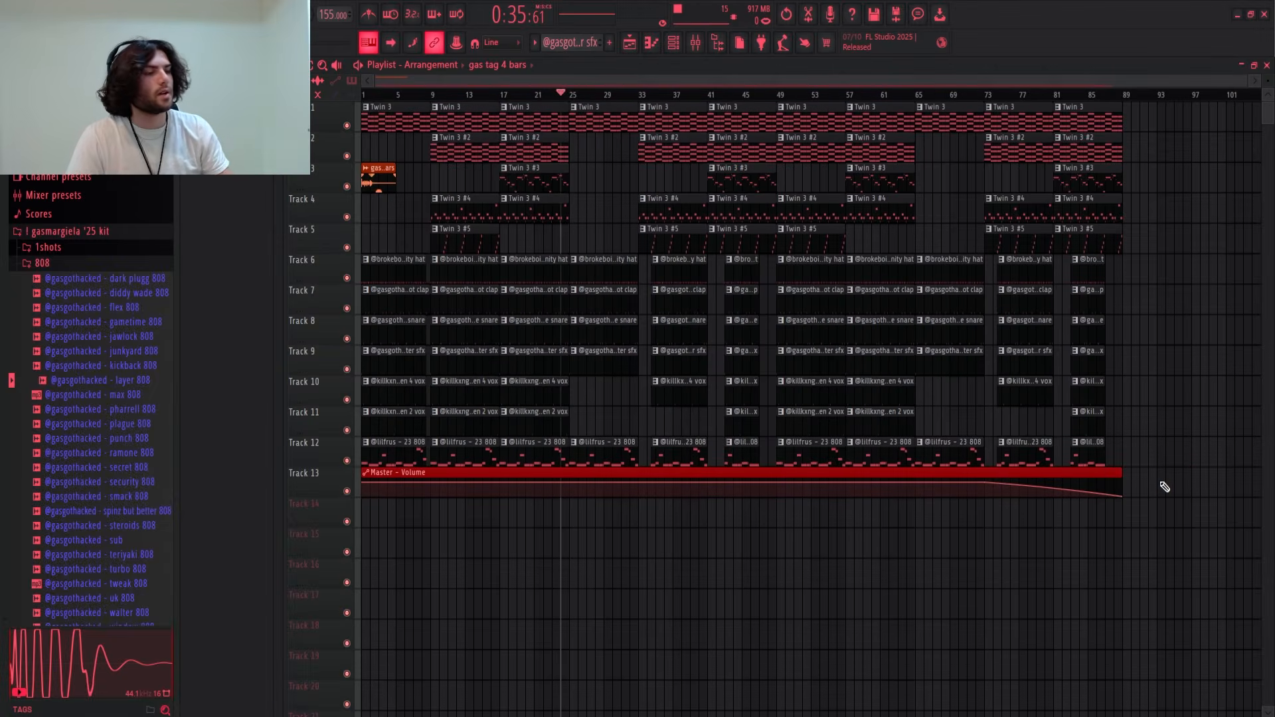